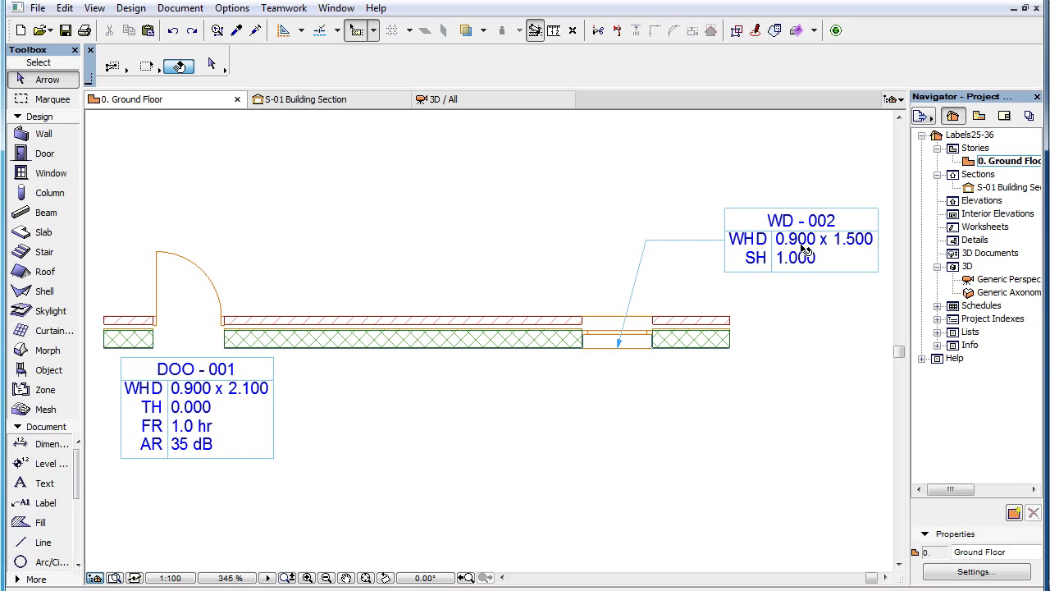
Browse the WD - 002 window label's settings, preview Dimension Label 19, then cancel and deselect.
{"action": "left_click", "coordinate": [804, 249]}
{"action": "left_click", "coordinate": [204, 64]}
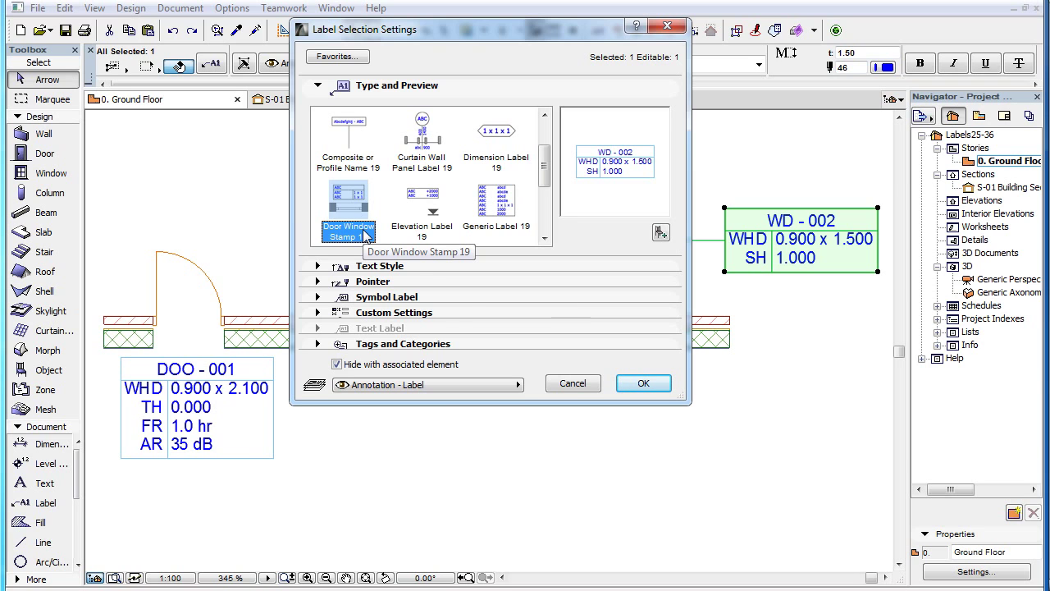
{"action": "left_click", "coordinate": [474, 317]}
{"action": "left_click", "coordinate": [496, 97]}
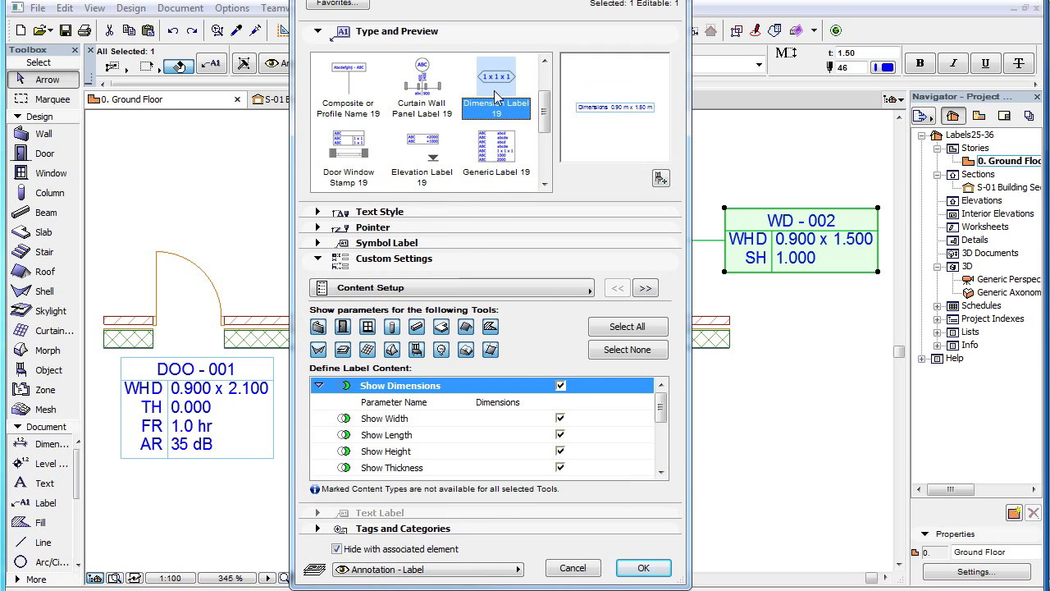
{"action": "left_click", "coordinate": [578, 287]}
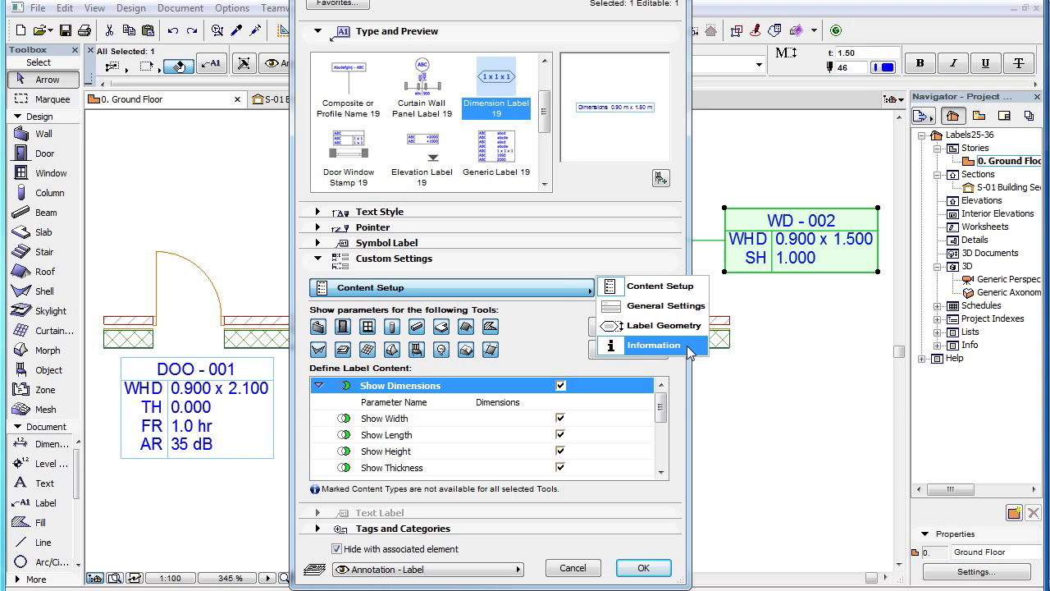
{"action": "left_click", "coordinate": [559, 313]}
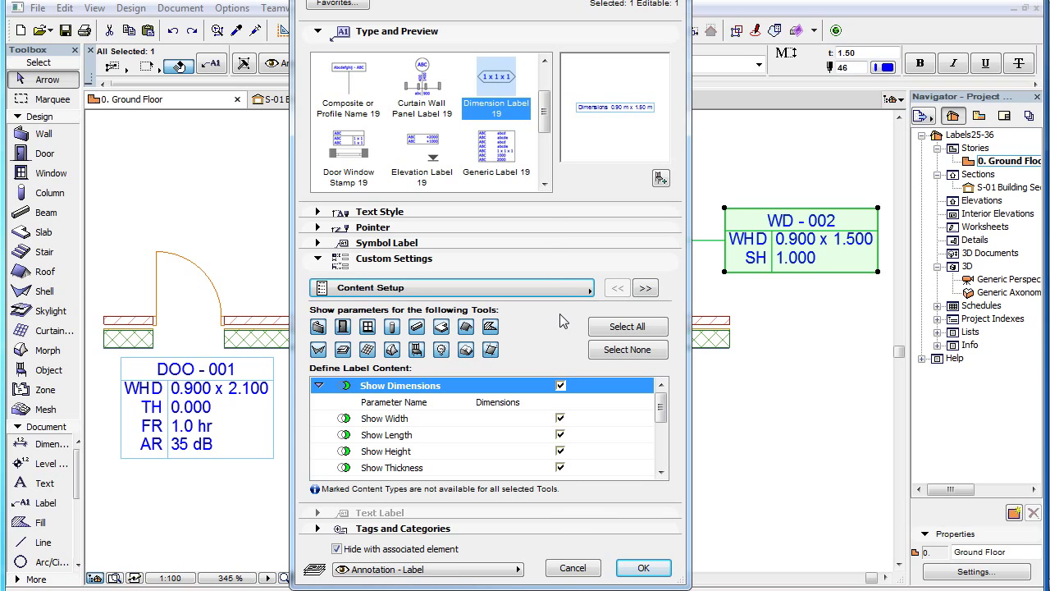
{"action": "left_click", "coordinate": [584, 574]}
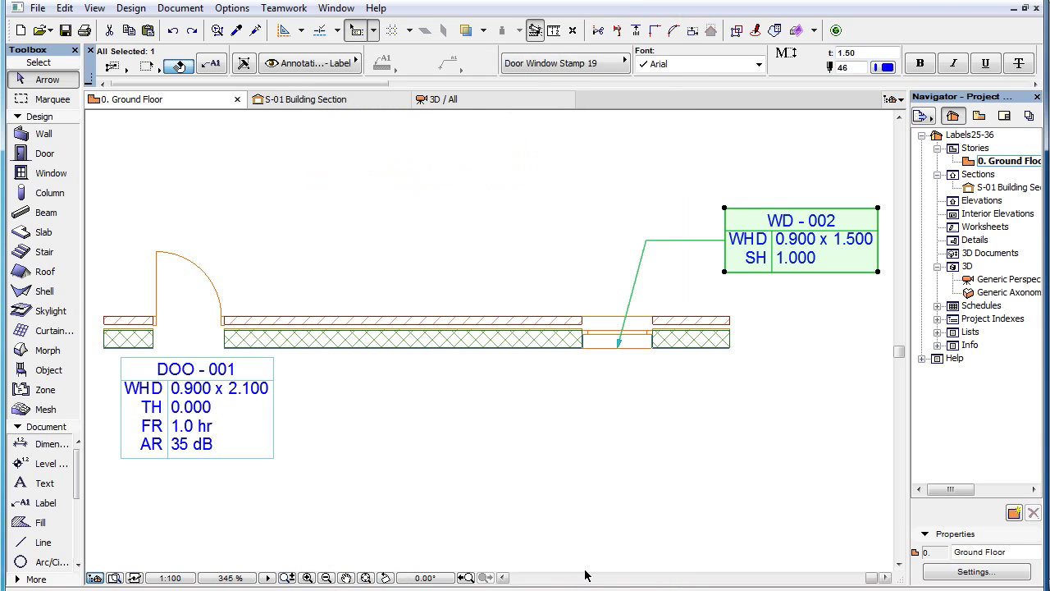
{"action": "key", "text": "Escape"}
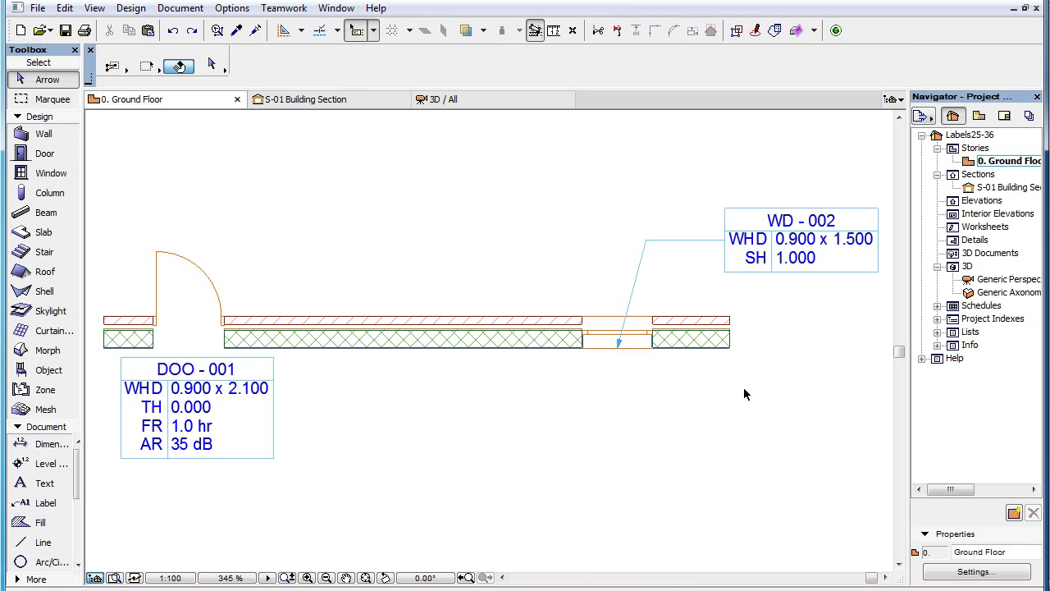
Reselect WD - 002, keep Door Window Stamp 19, and show its Content Setup page.
{"action": "left_click", "coordinate": [763, 244]}
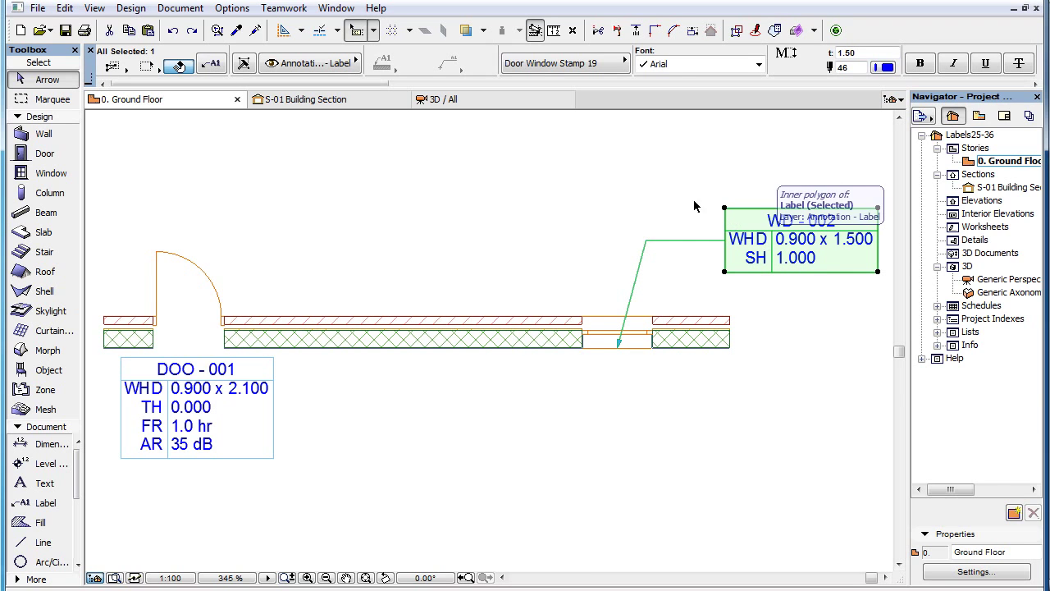
{"action": "left_click", "coordinate": [617, 66]}
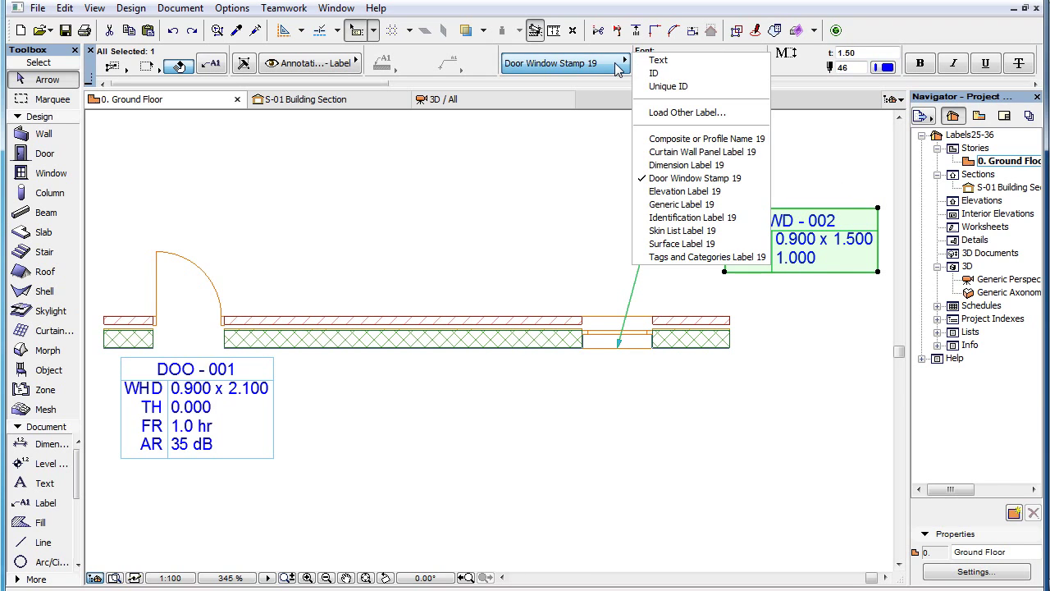
{"action": "left_click", "coordinate": [763, 186]}
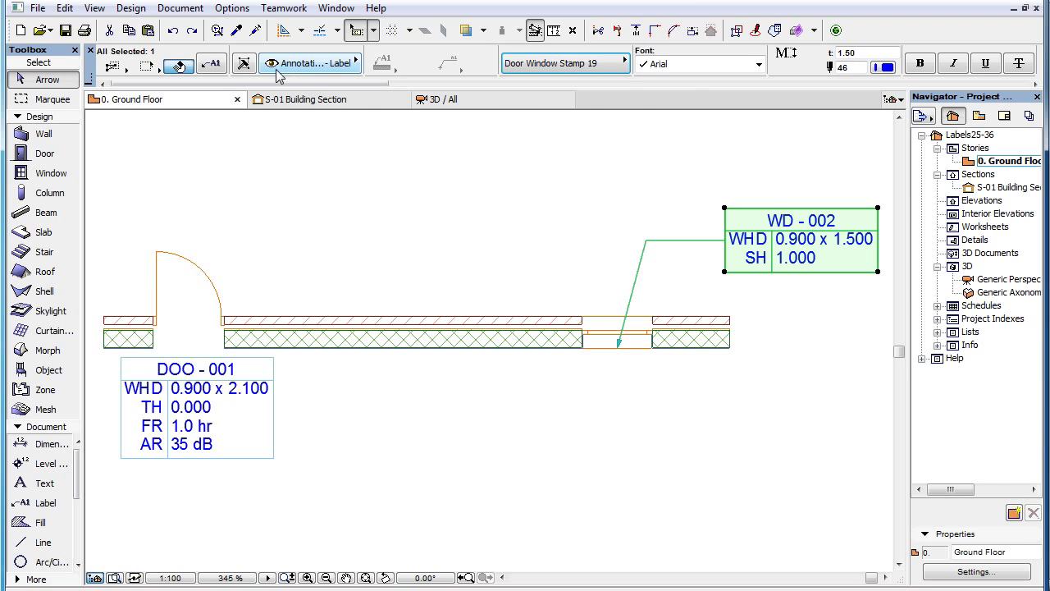
{"action": "left_click", "coordinate": [216, 71]}
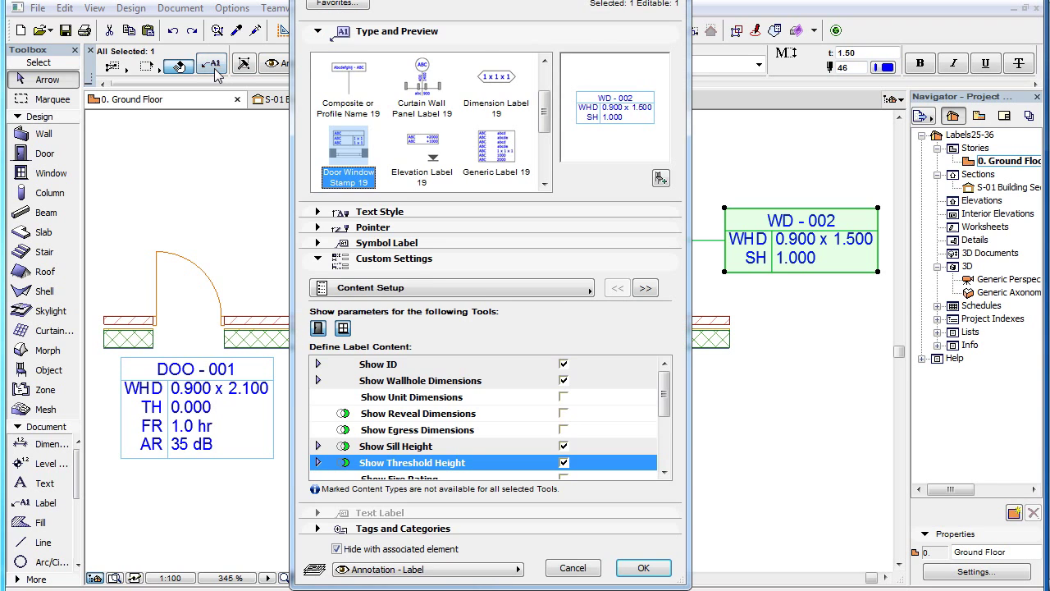
{"action": "left_click", "coordinate": [586, 288]}
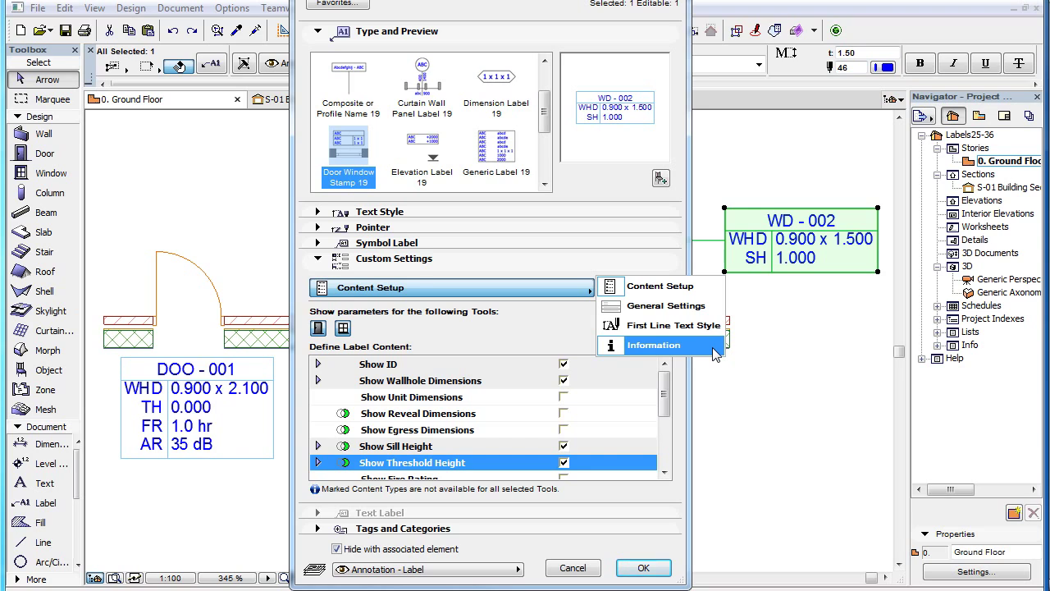
{"action": "left_click", "coordinate": [709, 289]}
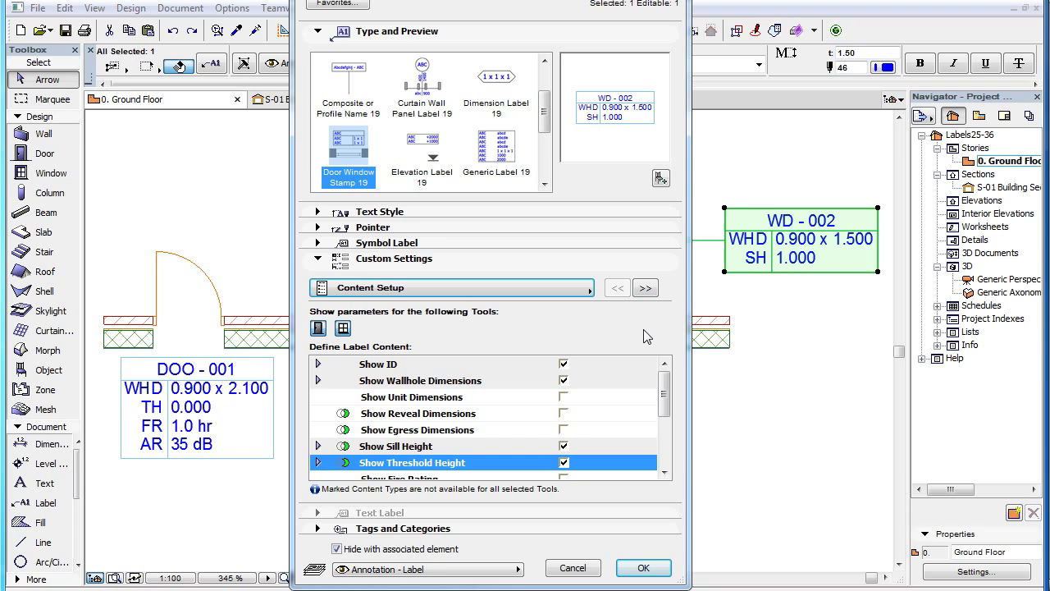
{"action": "left_click", "coordinate": [667, 385]}
{"action": "mouse_move", "coordinate": [668, 386]}
{"action": "left_mouse_down"}
{"action": "mouse_move", "coordinate": [667, 453]}
{"action": "mouse_move", "coordinate": [667, 375]}
{"action": "left_mouse_up"}
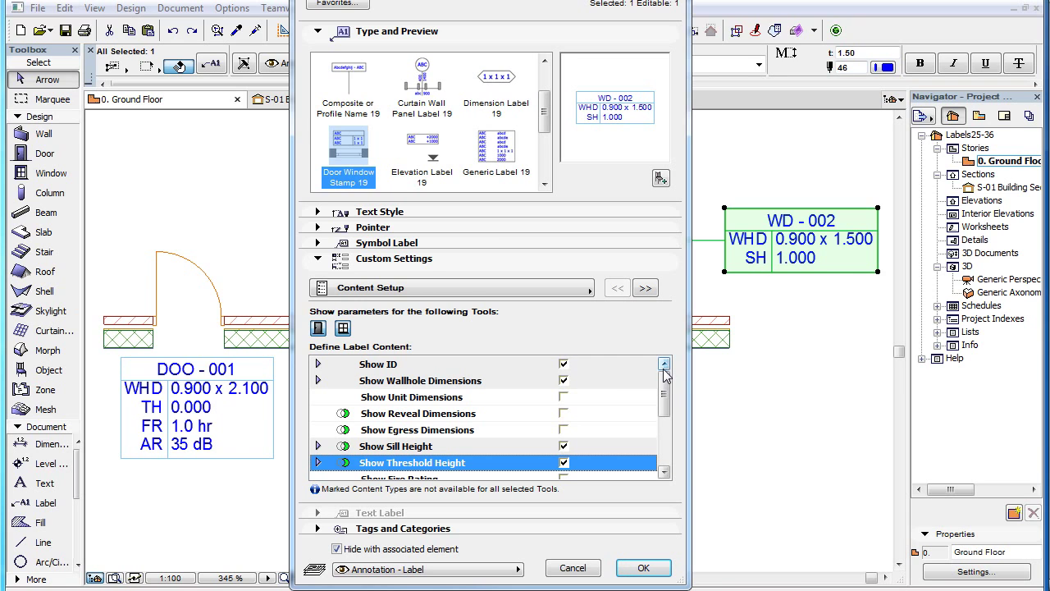
{"action": "left_click", "coordinate": [525, 415]}
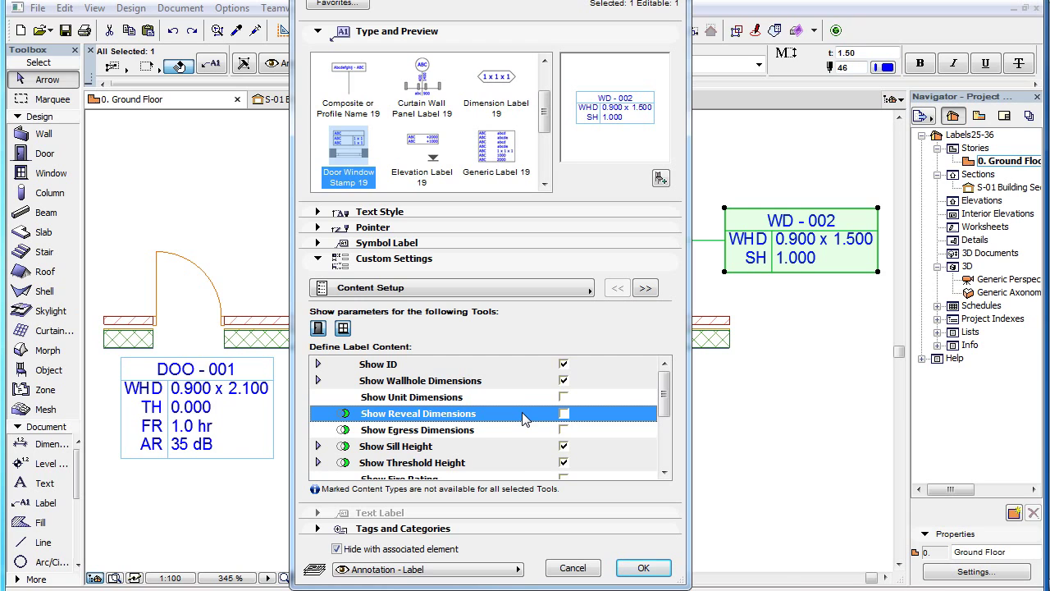
{"action": "left_click", "coordinate": [514, 446]}
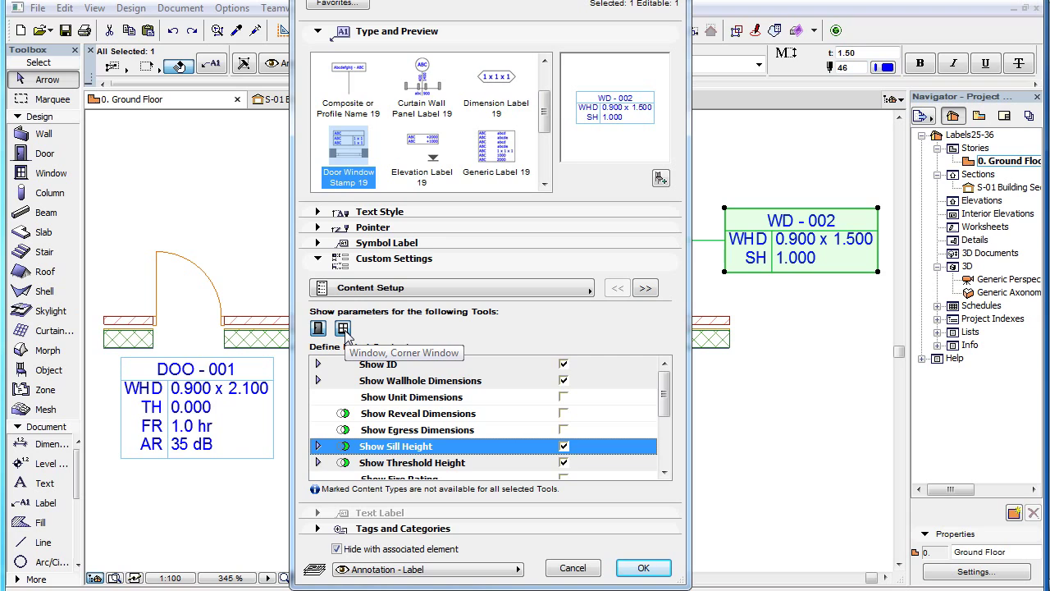
{"action": "left_click", "coordinate": [497, 430]}
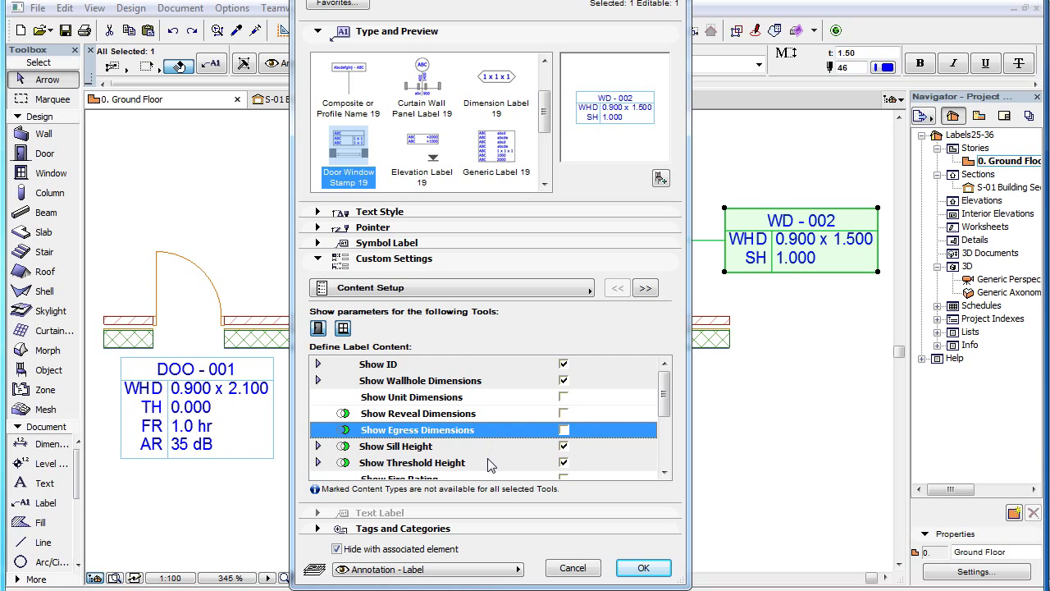
{"action": "left_click", "coordinate": [487, 464]}
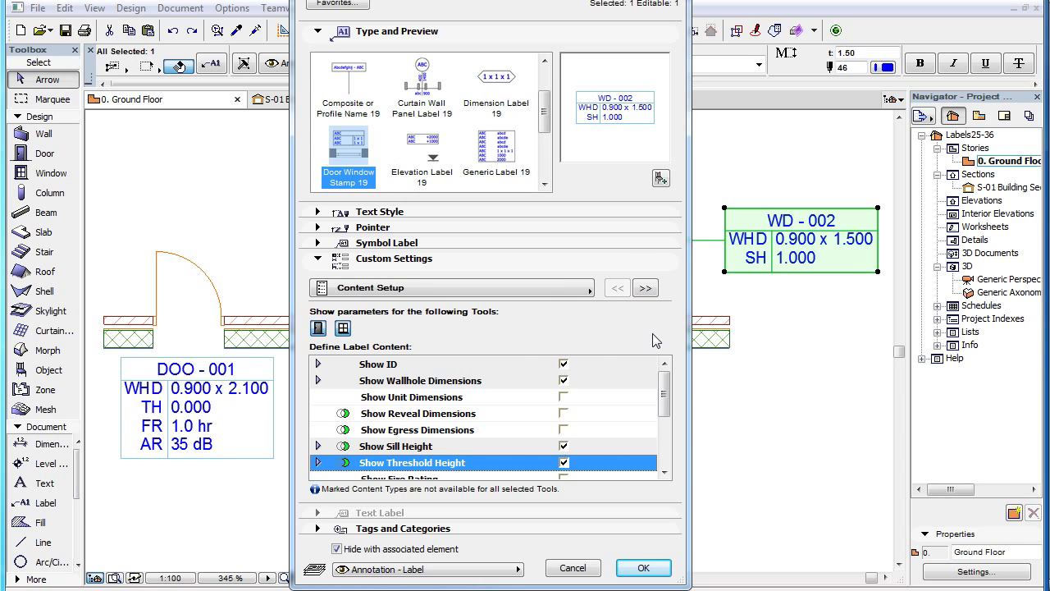
{"action": "left_click", "coordinate": [520, 373]}
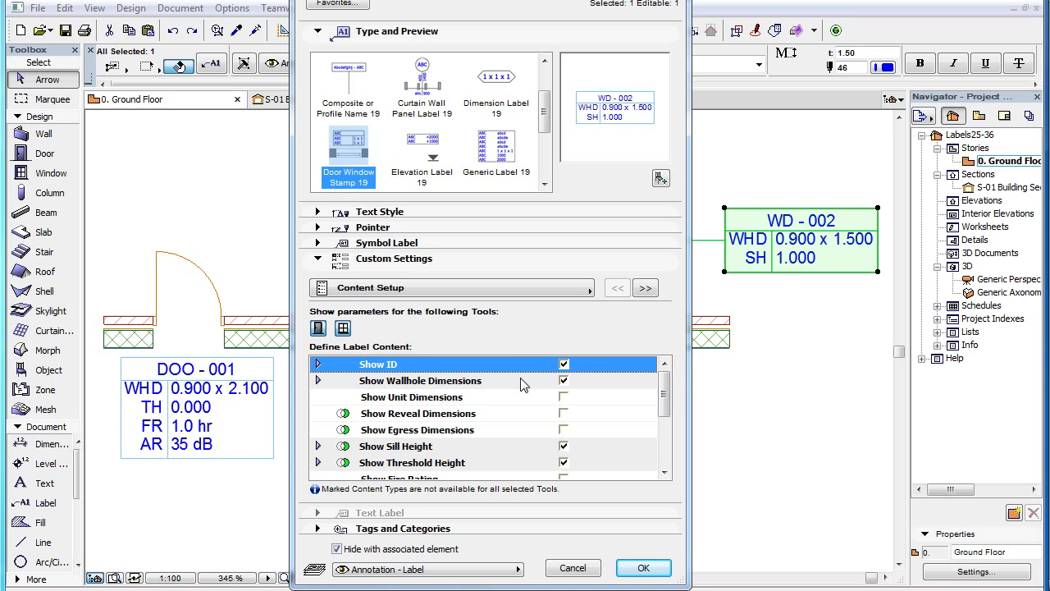
{"action": "left_click", "coordinate": [525, 381]}
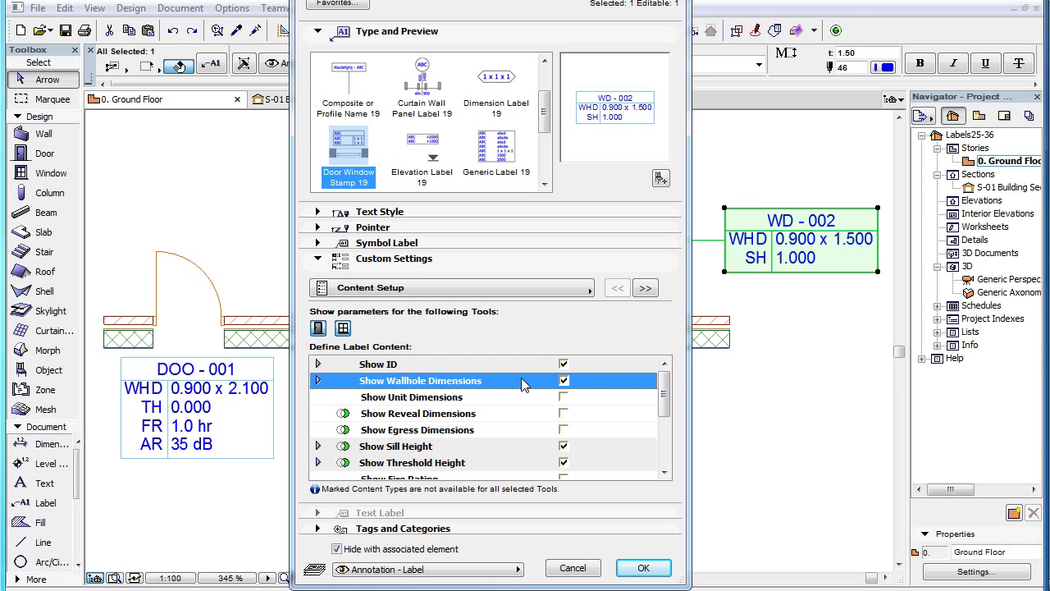
{"action": "left_click", "coordinate": [514, 447]}
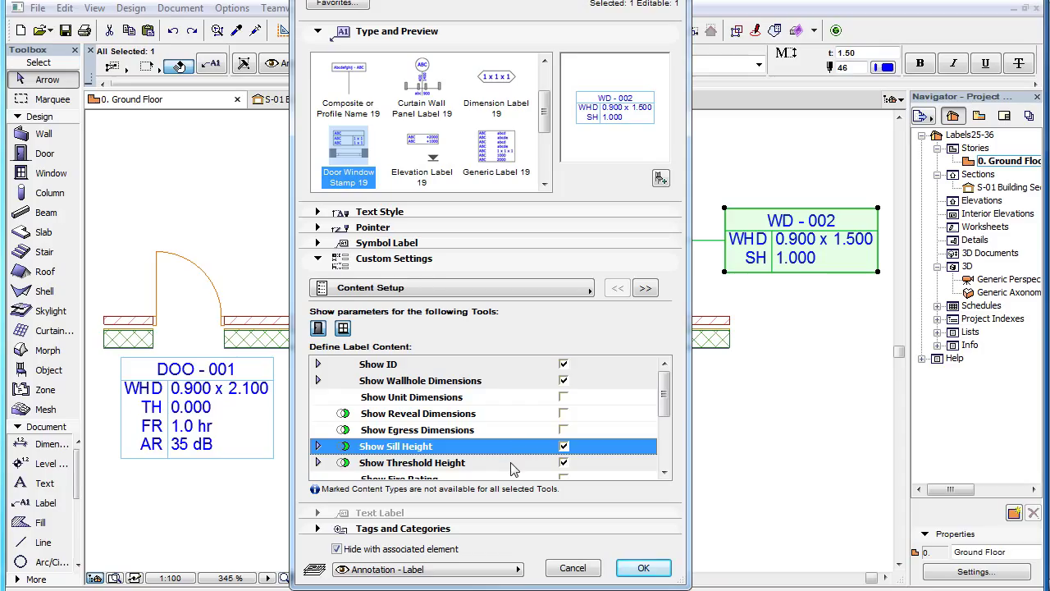
{"action": "left_click", "coordinate": [511, 463]}
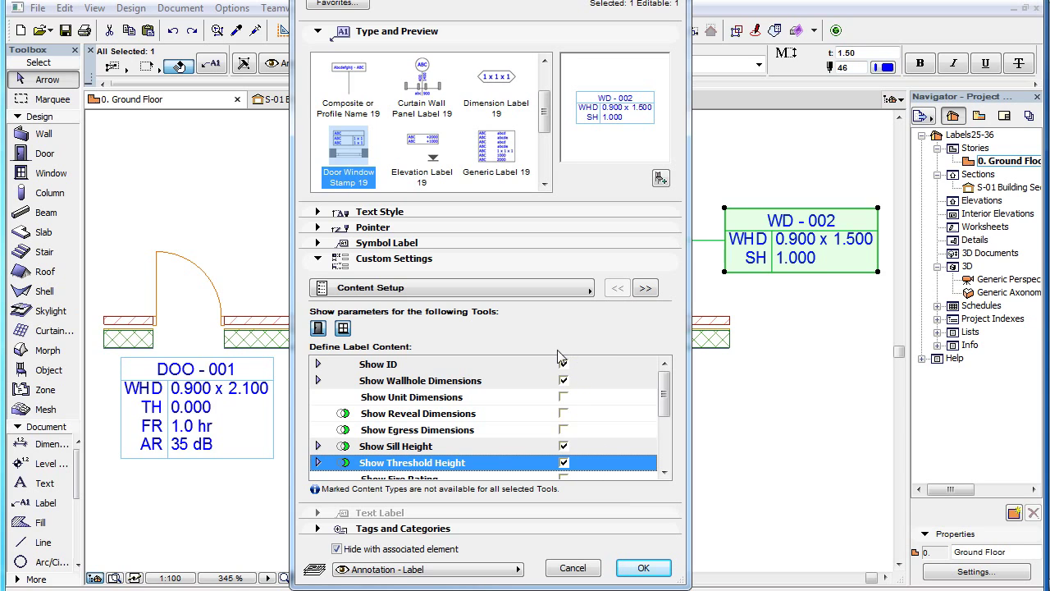
{"action": "left_click", "coordinate": [318, 364]}
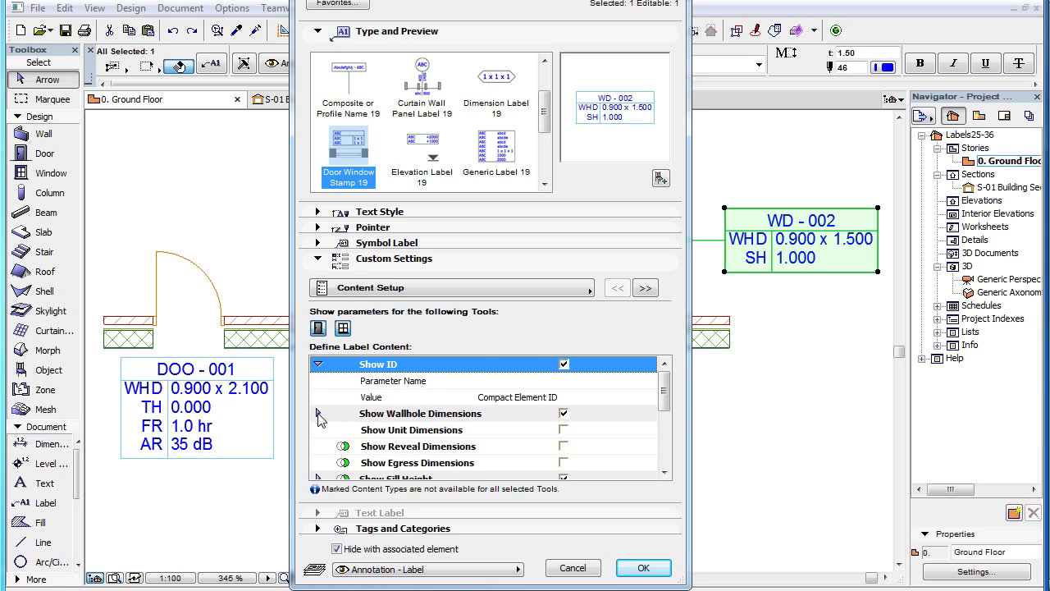
{"action": "left_click", "coordinate": [319, 413]}
{"action": "scroll", "coordinate": [407, 386], "scroll_direction": "down", "scroll_amount": 2}
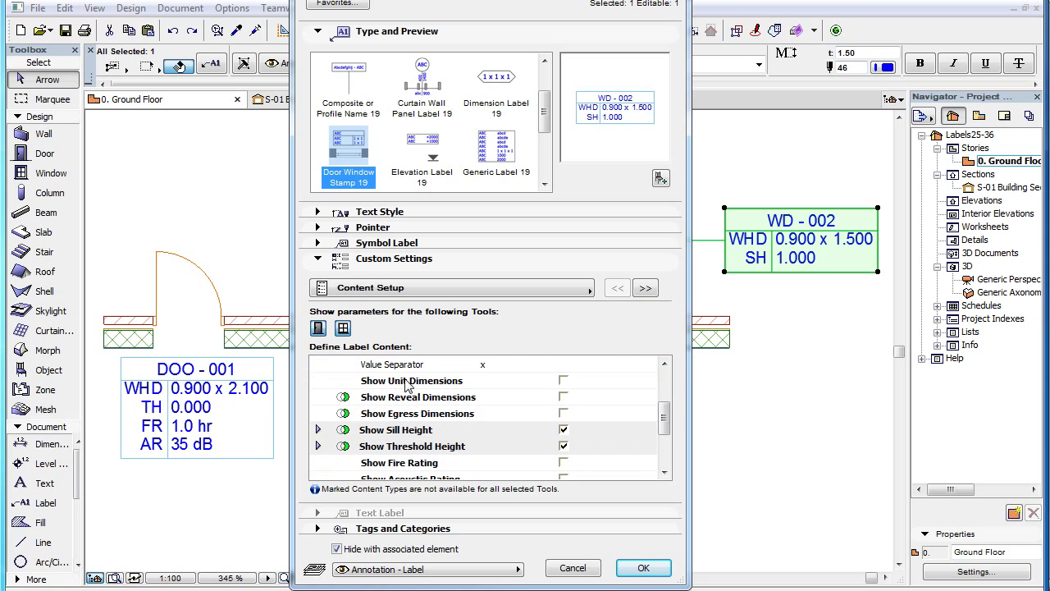
{"action": "scroll", "coordinate": [408, 385], "scroll_direction": "down", "scroll_amount": 1}
{"action": "left_click", "coordinate": [318, 380]}
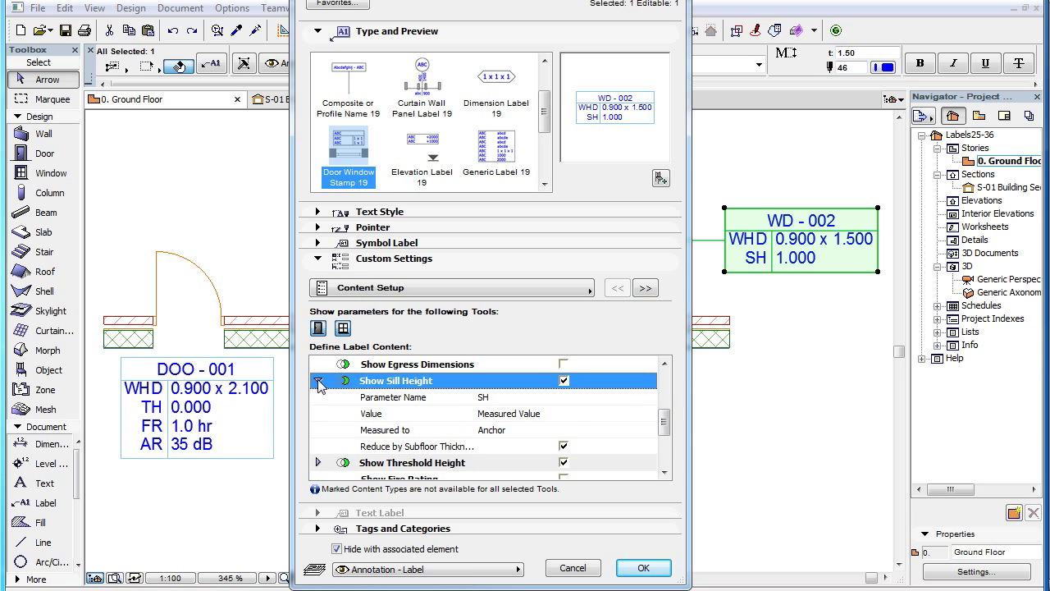
{"action": "scroll", "coordinate": [320, 398], "scroll_direction": "down", "scroll_amount": 1}
{"action": "left_click", "coordinate": [318, 414]}
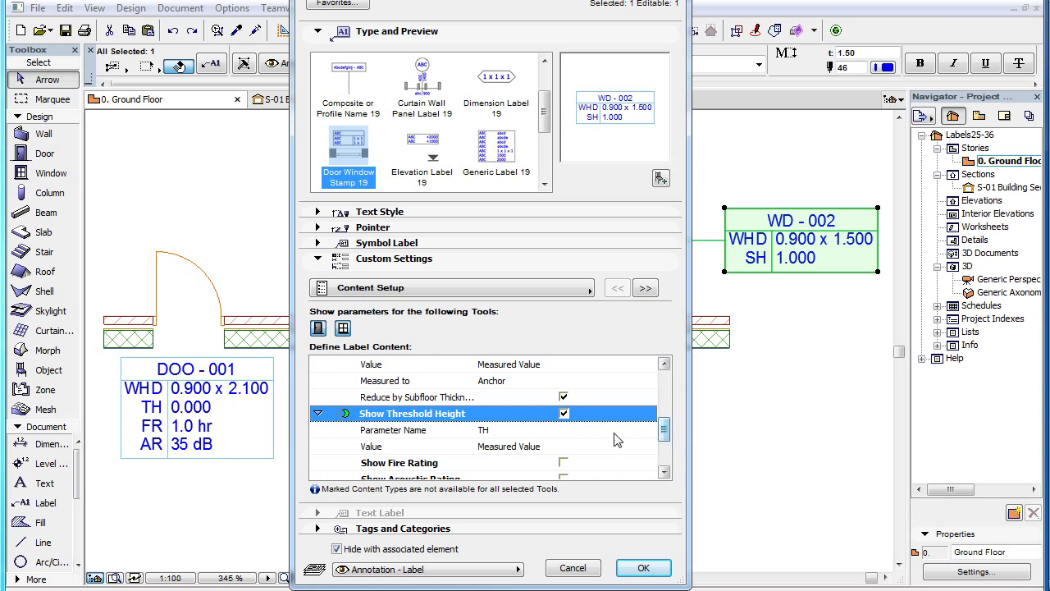
{"action": "left_click", "coordinate": [427, 433]}
{"action": "scroll", "coordinate": [568, 416], "scroll_direction": "up", "scroll_amount": 1}
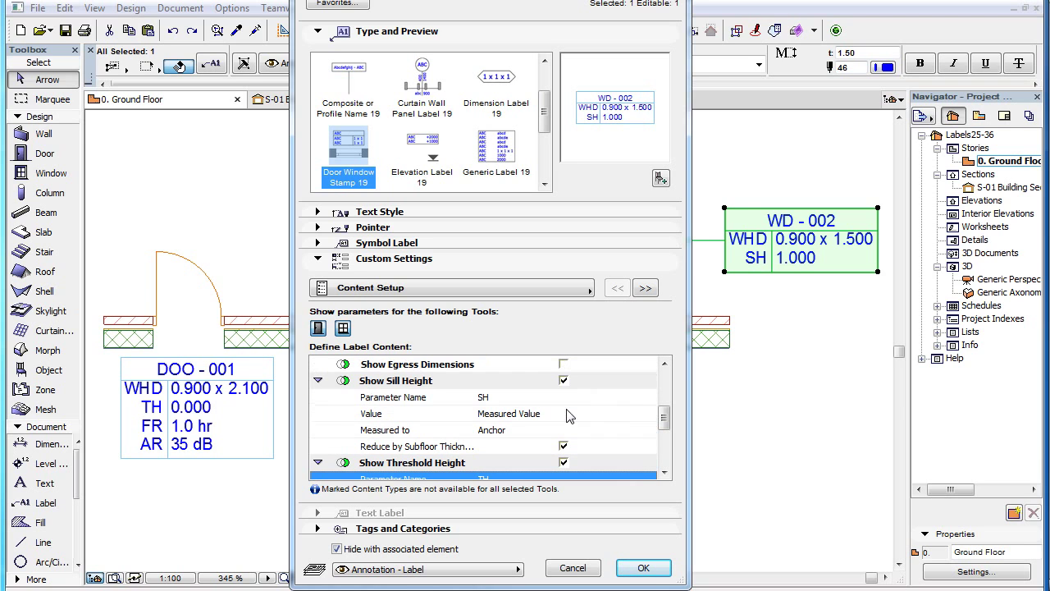
{"action": "left_click", "coordinate": [441, 397]}
{"action": "scroll", "coordinate": [459, 435], "scroll_direction": "up", "scroll_amount": 1}
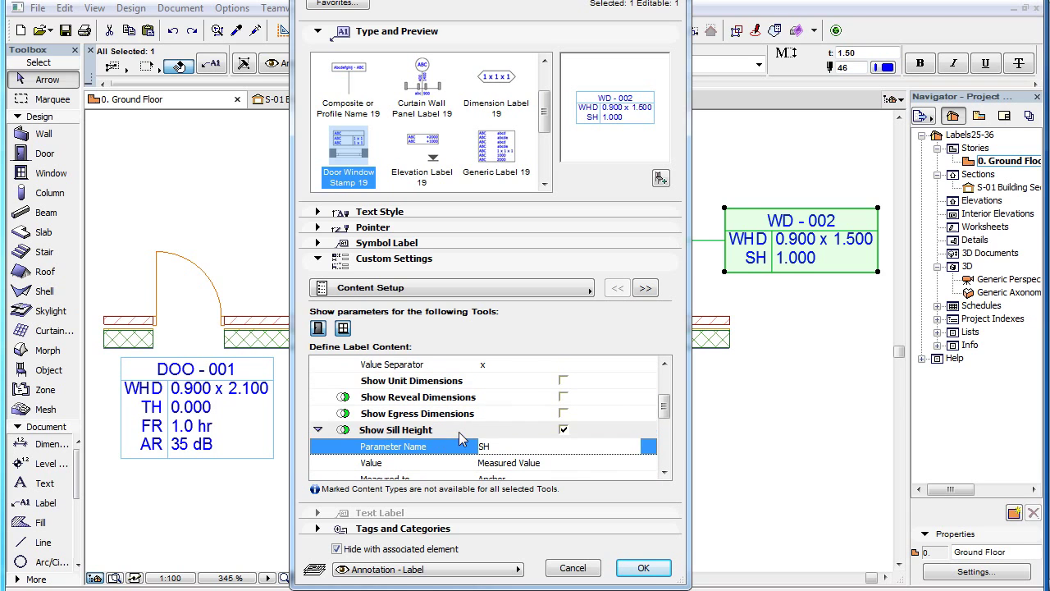
{"action": "scroll", "coordinate": [459, 438], "scroll_direction": "up", "scroll_amount": 1}
{"action": "scroll", "coordinate": [459, 438], "scroll_direction": "up", "scroll_amount": 1}
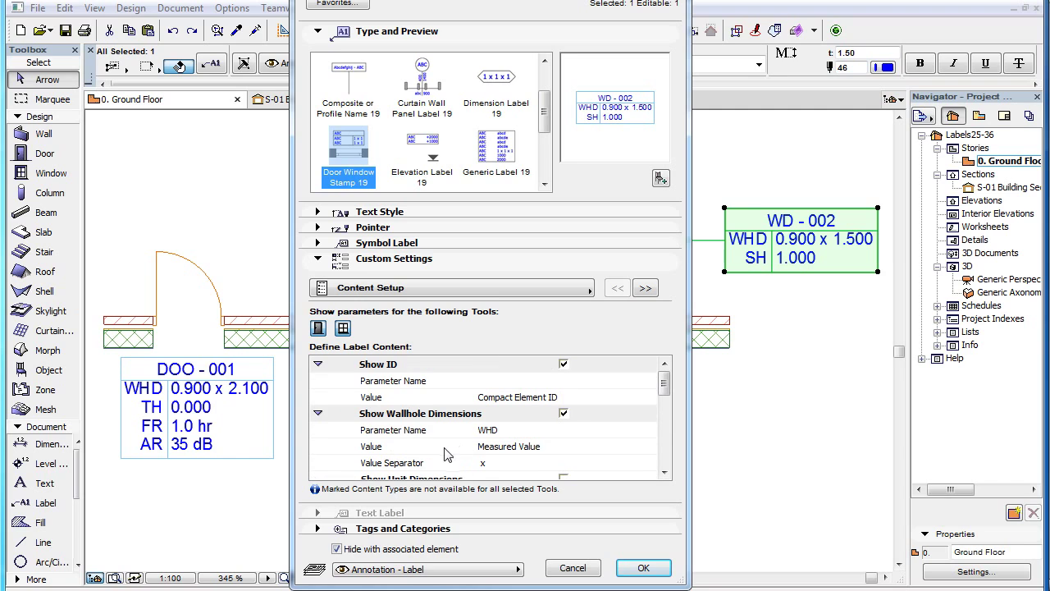
{"action": "left_click", "coordinate": [450, 431]}
{"action": "left_click", "coordinate": [468, 430]}
{"action": "left_click", "coordinate": [516, 430]}
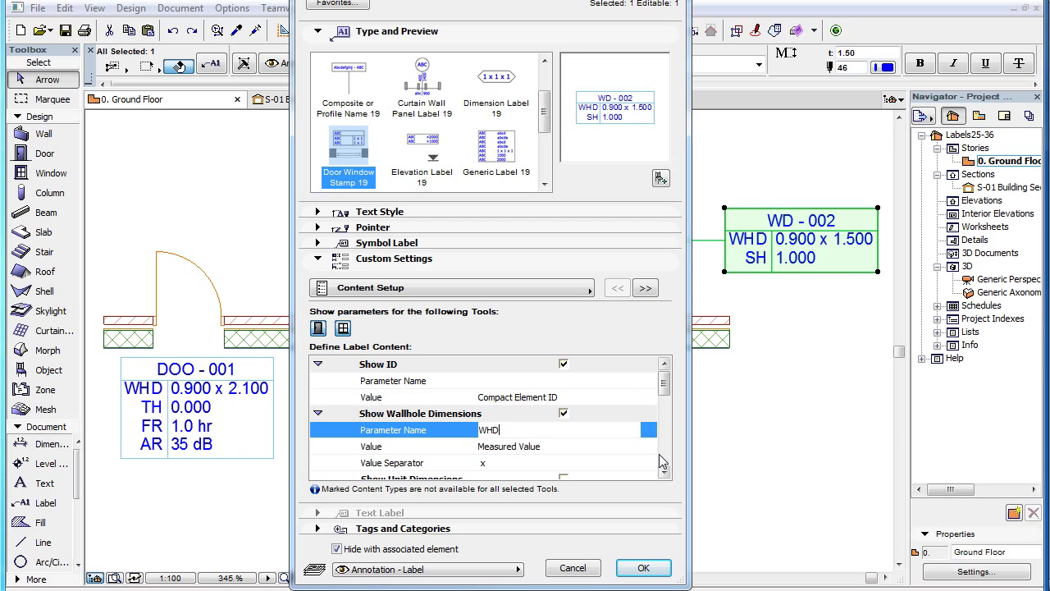
{"action": "left_click_drag", "start_coordinate": [665, 475], "coordinate": [665, 475]}
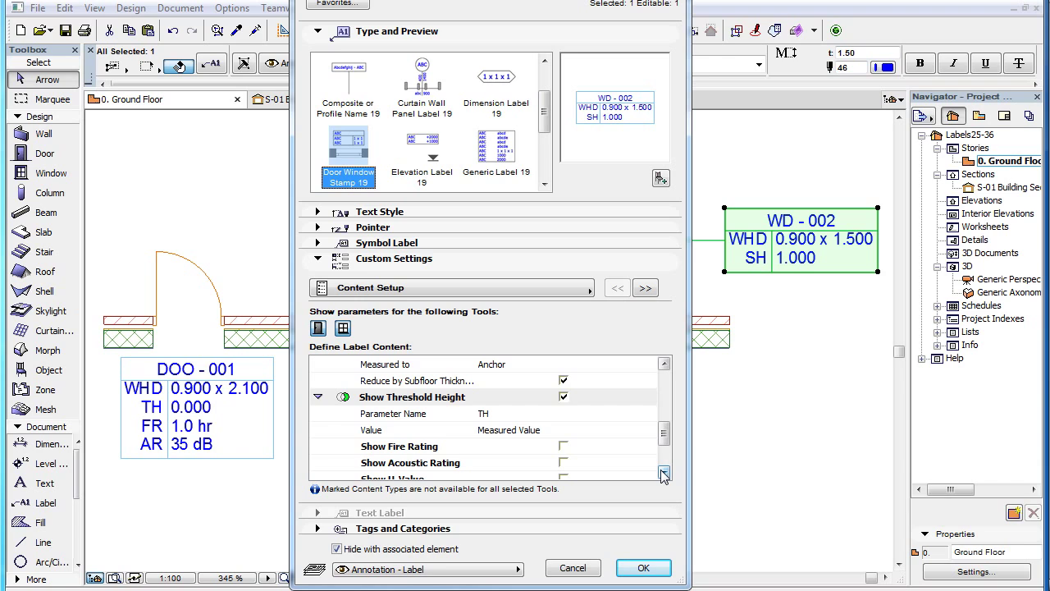
Turn on the Fire Rating and Acoustic Rating lines and expand both entries.
{"action": "left_click", "coordinate": [664, 474]}
{"action": "left_click", "coordinate": [665, 474]}
{"action": "left_click", "coordinate": [564, 413]}
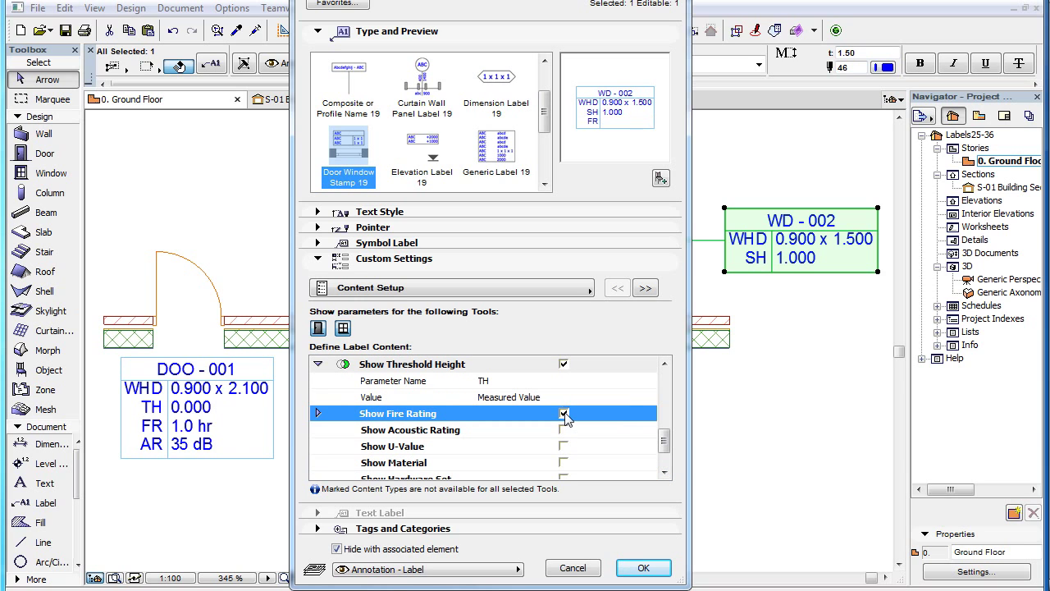
{"action": "left_click", "coordinate": [564, 430]}
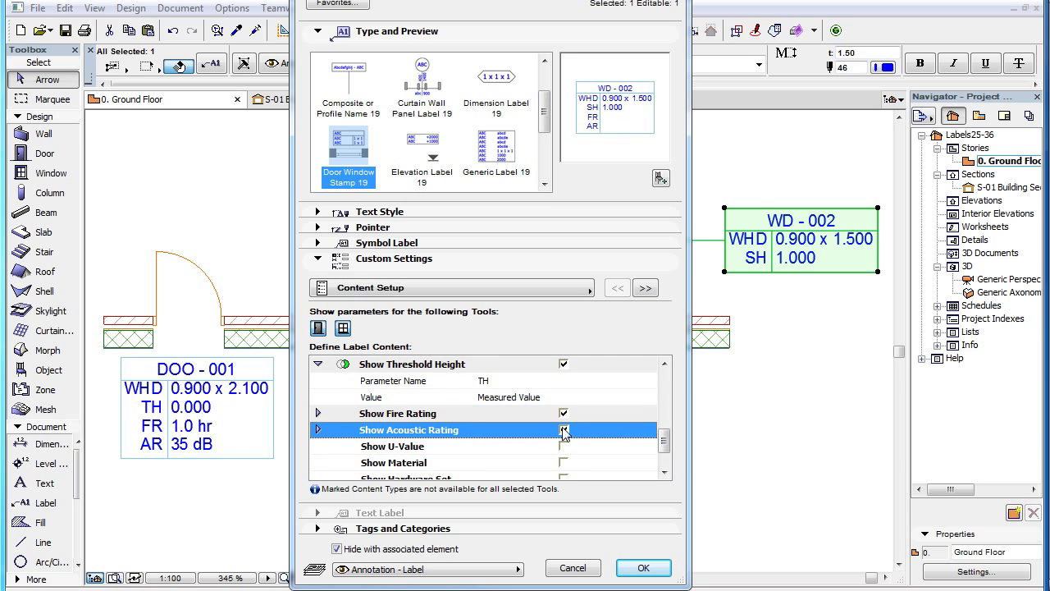
{"action": "left_click", "coordinate": [318, 413]}
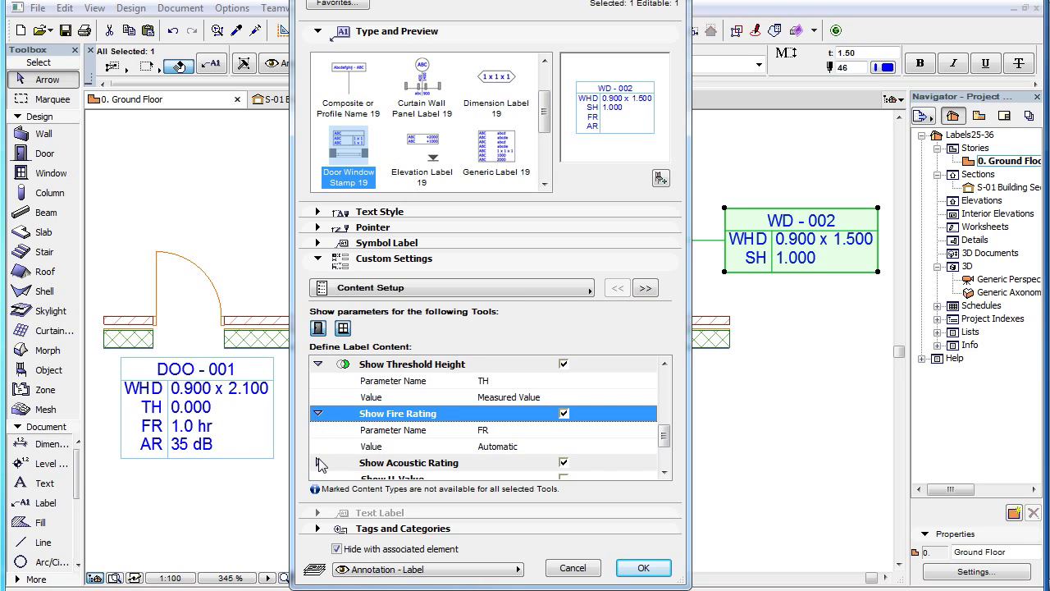
{"action": "left_click", "coordinate": [318, 463]}
{"action": "scroll", "coordinate": [397, 420], "scroll_direction": "down", "scroll_amount": 1}
Review the acoustic and fire rating Value sources, keeping fire rating automatic.
{"action": "left_click", "coordinate": [400, 396]}
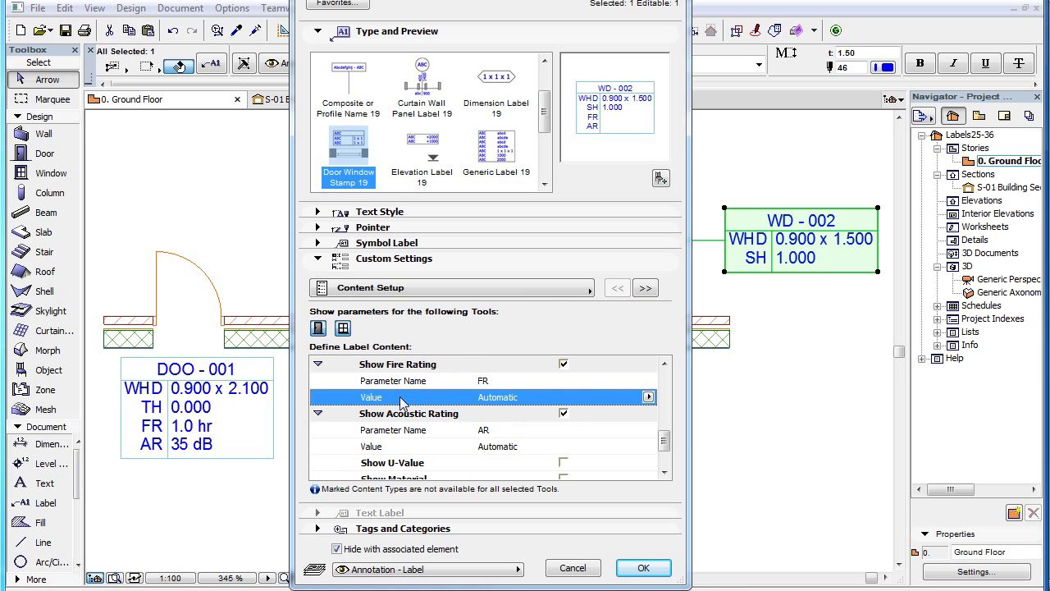
{"action": "left_click", "coordinate": [422, 447]}
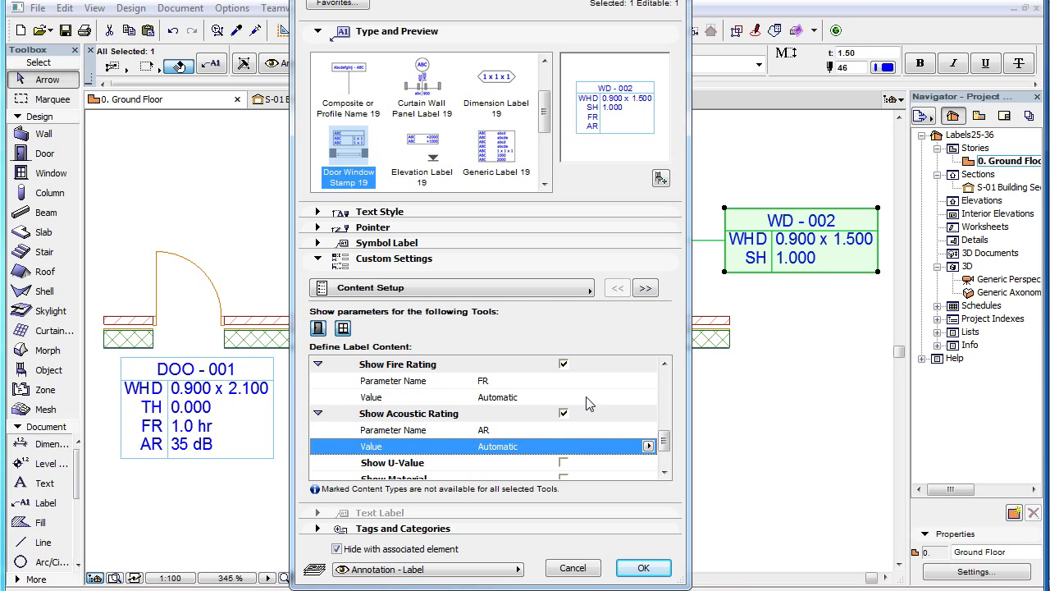
{"action": "left_click", "coordinate": [665, 363]}
{"action": "left_click", "coordinate": [422, 366]}
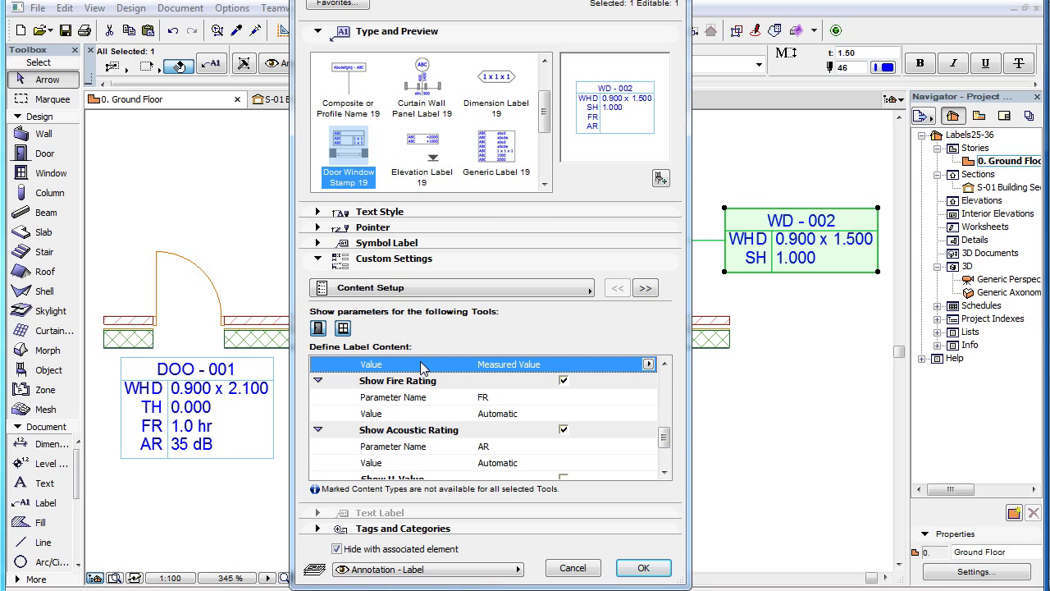
{"action": "left_click", "coordinate": [579, 465]}
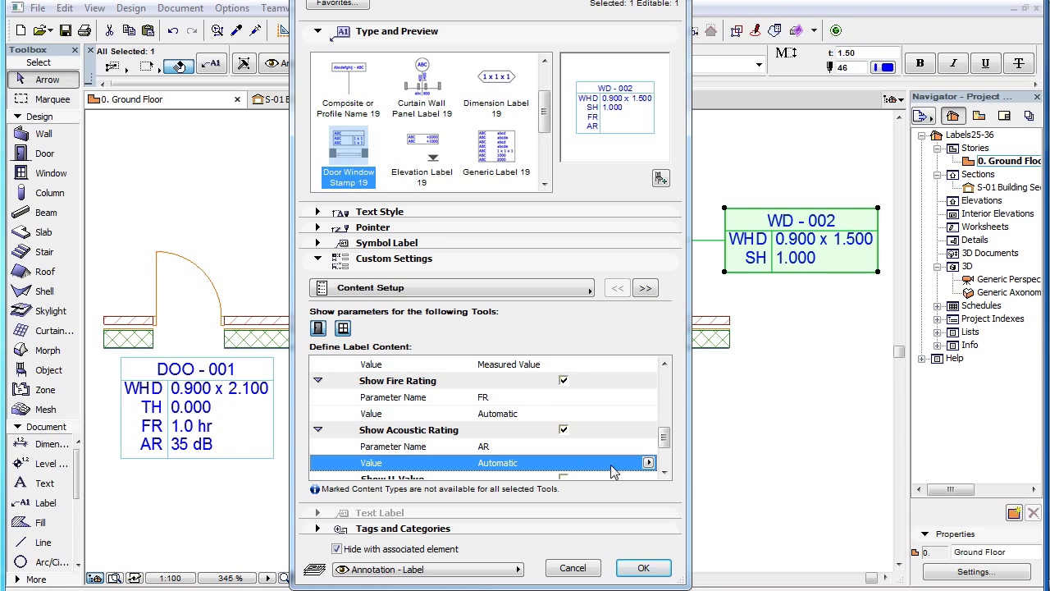
{"action": "left_click", "coordinate": [649, 462]}
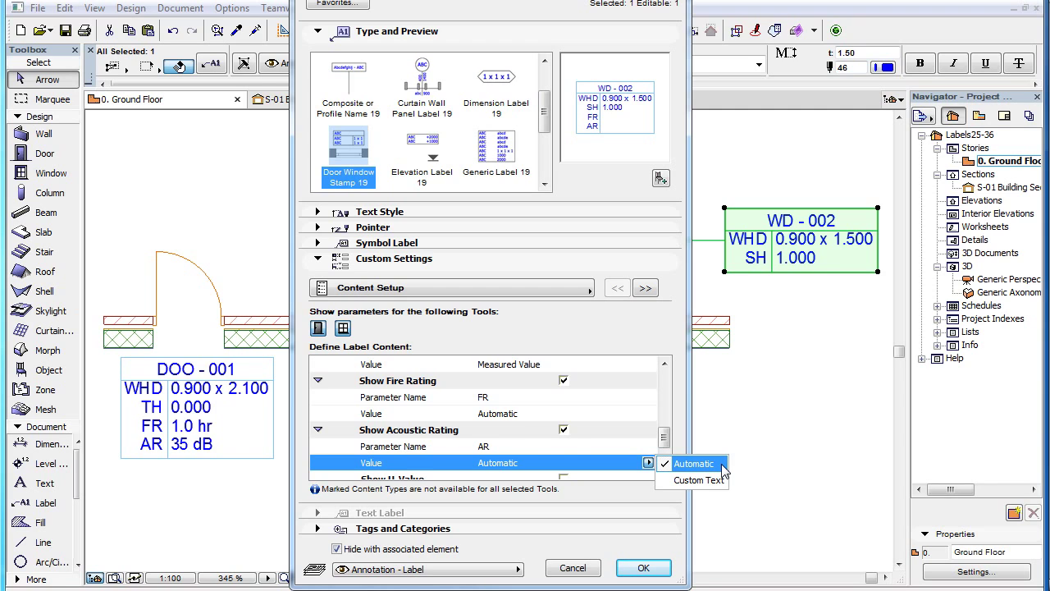
{"action": "left_click", "coordinate": [696, 465]}
{"action": "left_click", "coordinate": [527, 413]}
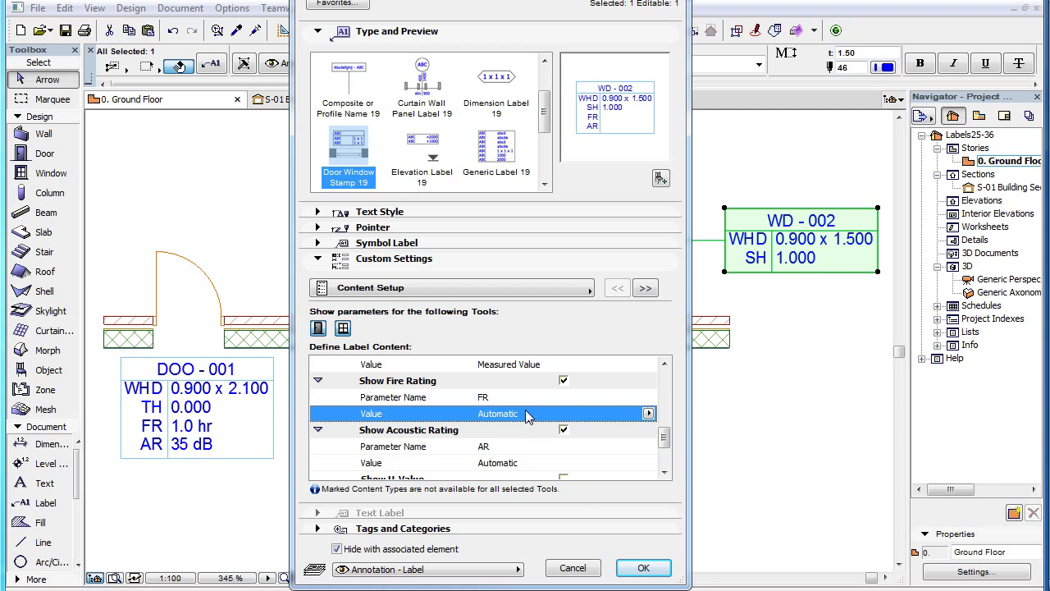
{"action": "left_click", "coordinate": [648, 414]}
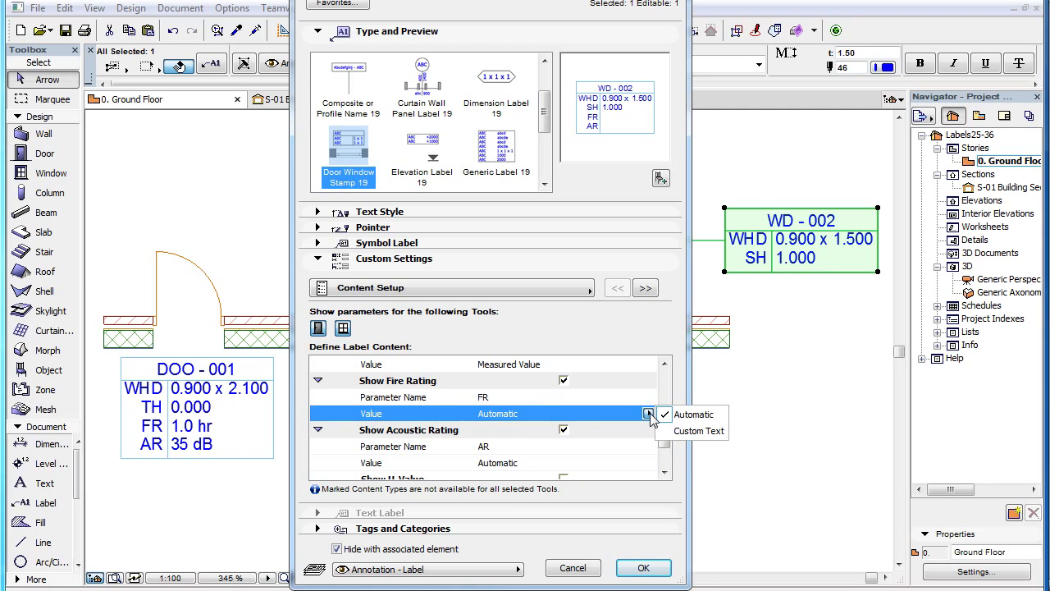
{"action": "left_click", "coordinate": [722, 415]}
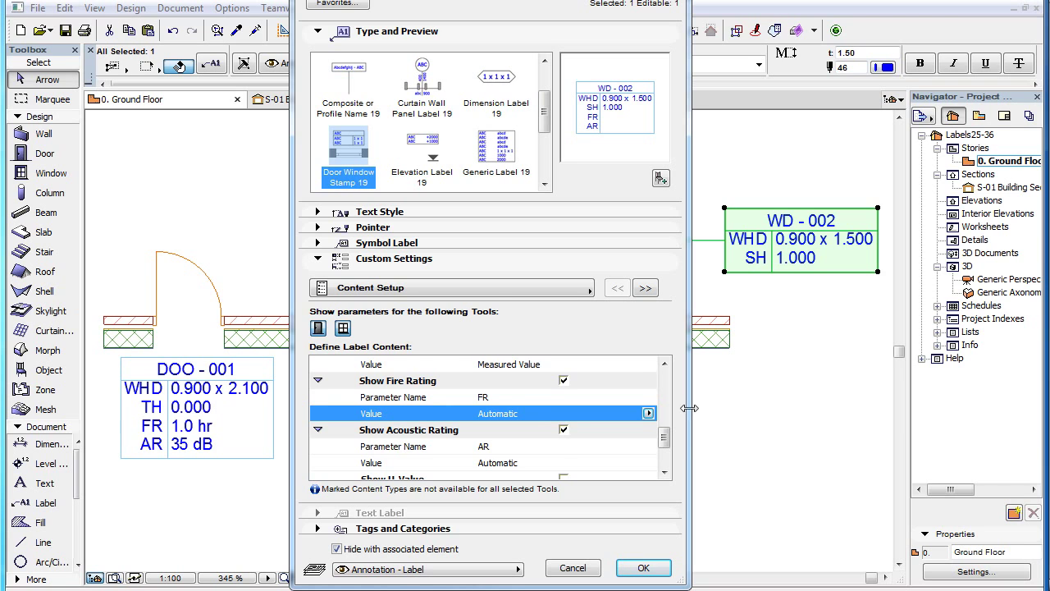
Review the Threshold Height value, keeping it as Measured Value.
{"action": "left_click", "coordinate": [664, 364]}
{"action": "left_click", "coordinate": [664, 364]}
{"action": "left_click", "coordinate": [665, 364]}
{"action": "left_click", "coordinate": [665, 363]}
{"action": "left_click", "coordinate": [665, 364]}
{"action": "left_click", "coordinate": [648, 446]}
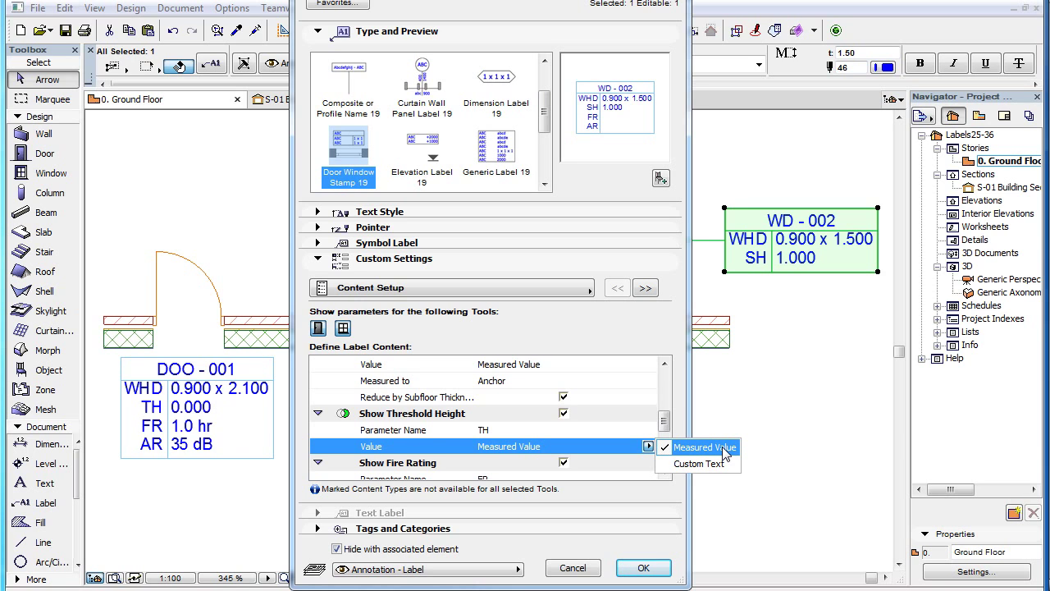
{"action": "left_click", "coordinate": [704, 447]}
Remove the Fire Rating line from the label, leaving Acoustic Rating on.
{"action": "left_click", "coordinate": [664, 473]}
{"action": "left_click", "coordinate": [665, 472]}
{"action": "left_click", "coordinate": [664, 473]}
{"action": "left_click", "coordinate": [665, 472]}
{"action": "left_click", "coordinate": [665, 473]}
{"action": "left_click", "coordinate": [563, 398]}
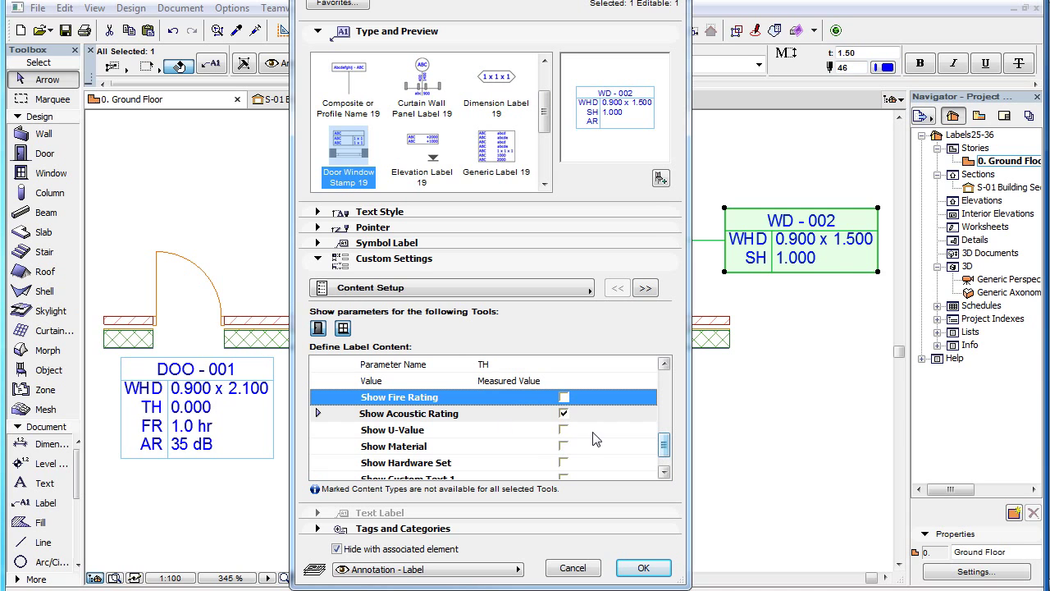
{"action": "left_click", "coordinate": [484, 421]}
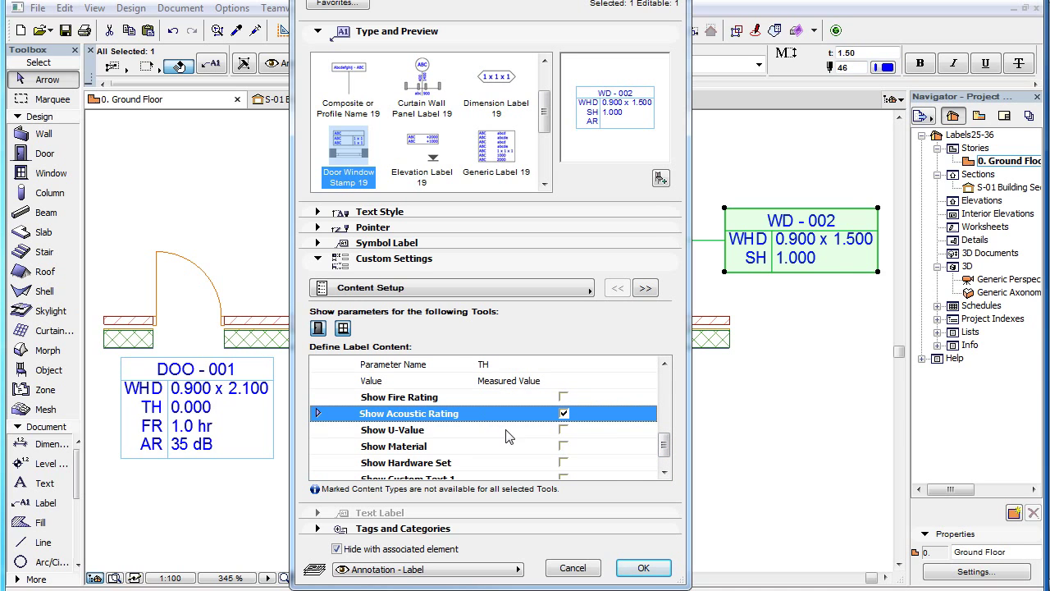
Set WD - 002's acoustic rating value to Custom Text reading 42 dB.
{"action": "left_click", "coordinate": [643, 568]}
{"action": "left_click", "coordinate": [819, 235]}
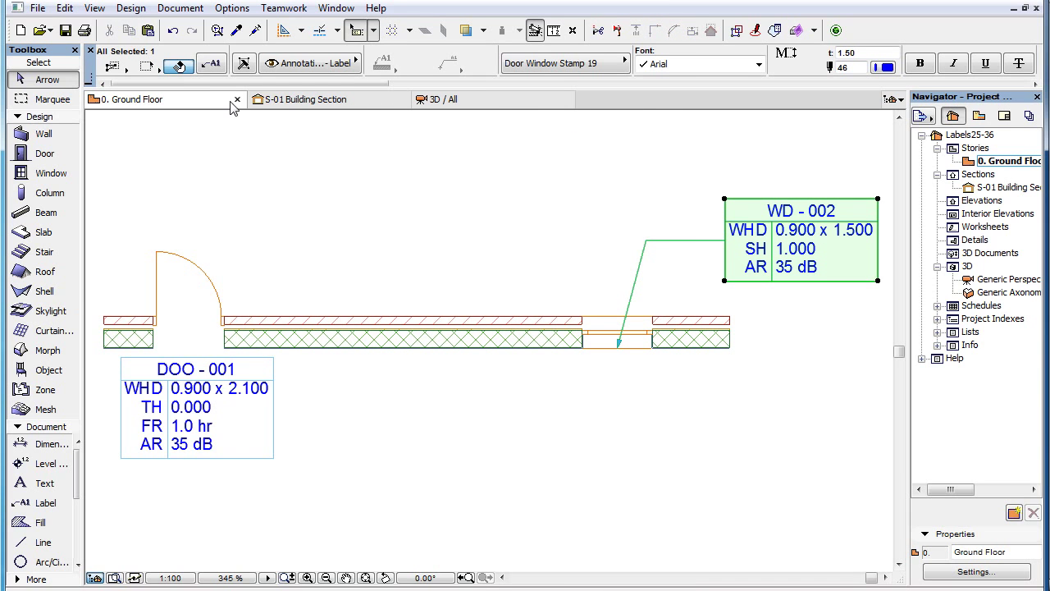
{"action": "left_click", "coordinate": [213, 69]}
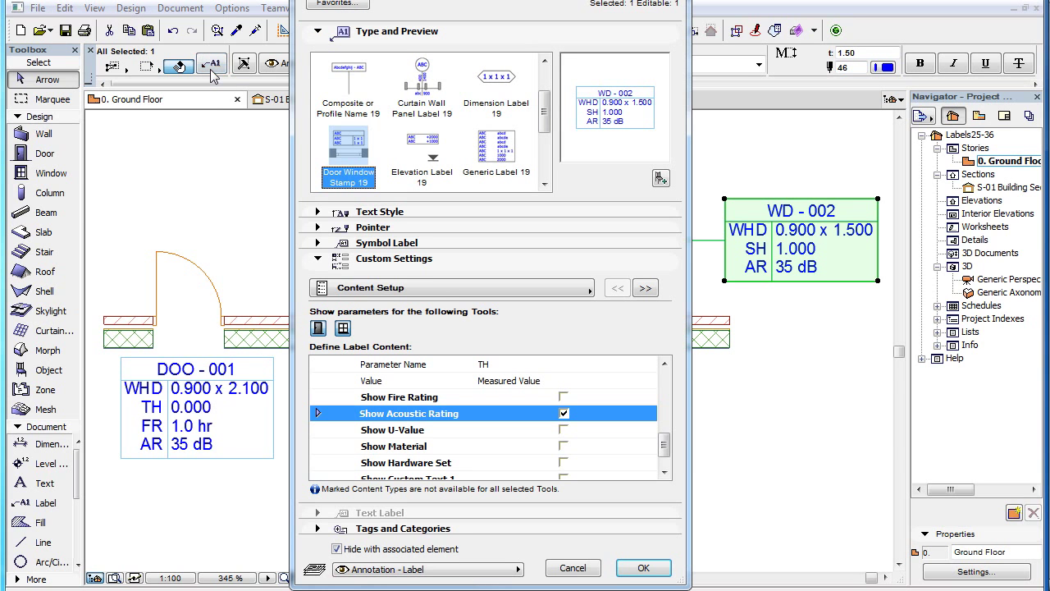
{"action": "left_click", "coordinate": [317, 414]}
{"action": "left_click", "coordinate": [603, 453]}
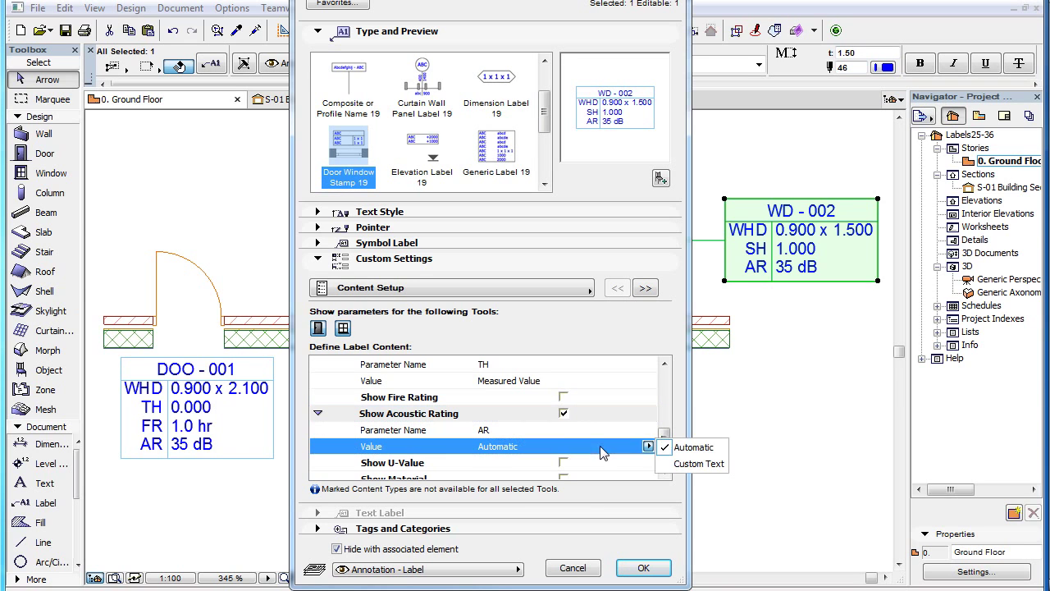
{"action": "left_click", "coordinate": [724, 464]}
{"action": "left_click", "coordinate": [525, 462]}
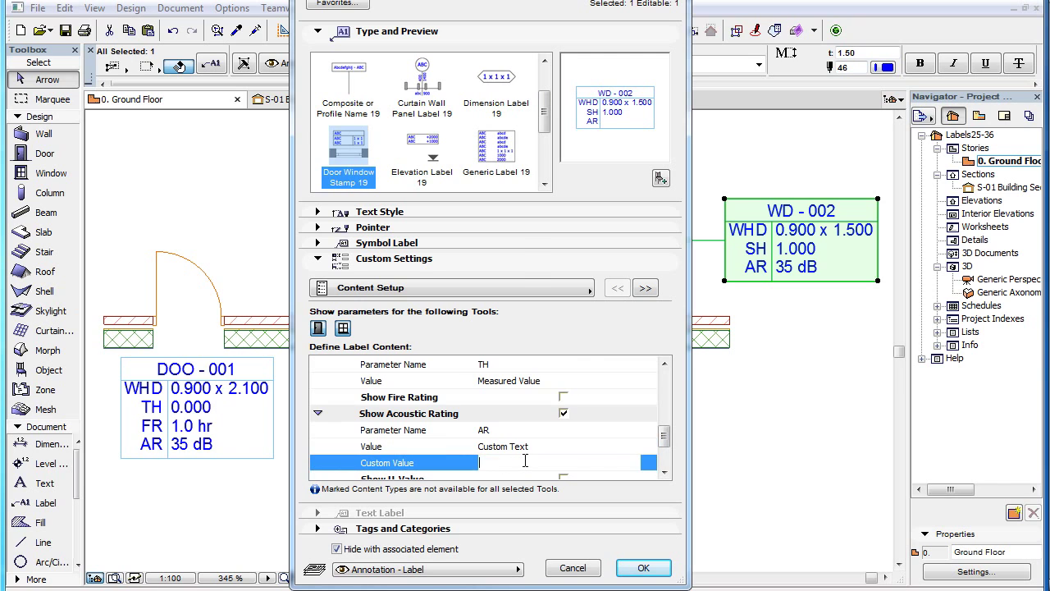
{"action": "scroll", "coordinate": [526, 460], "scroll_direction": "down", "scroll_amount": 1}
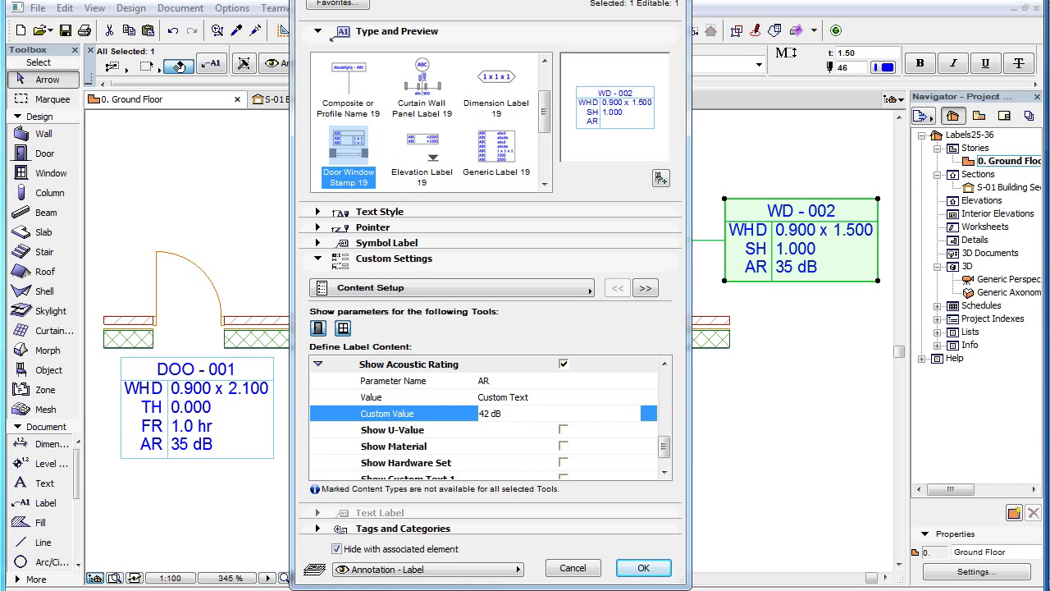
{"action": "left_click", "coordinate": [653, 568]}
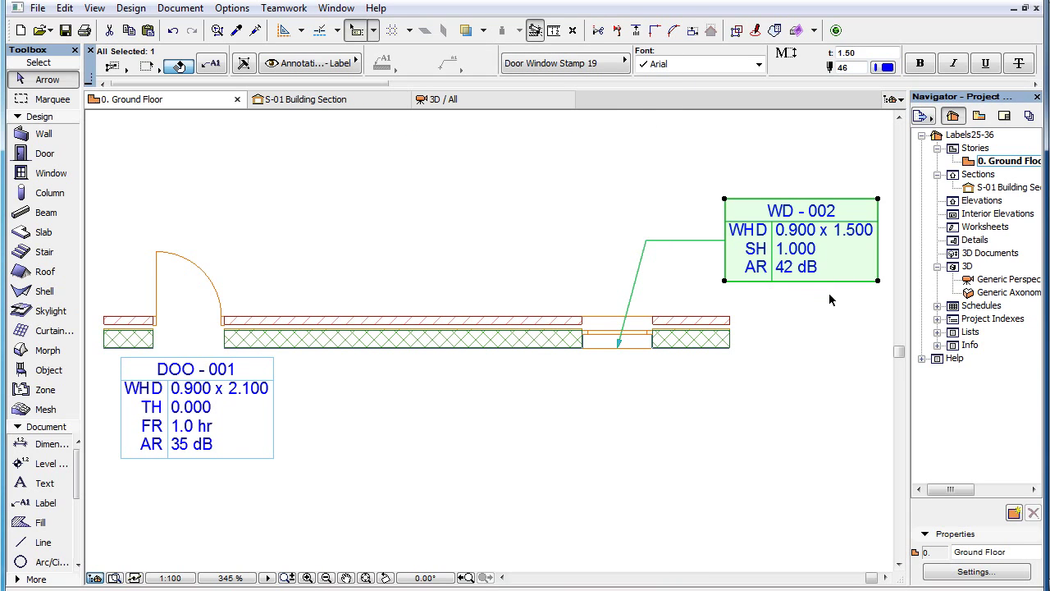
{"action": "left_click", "coordinate": [212, 63]}
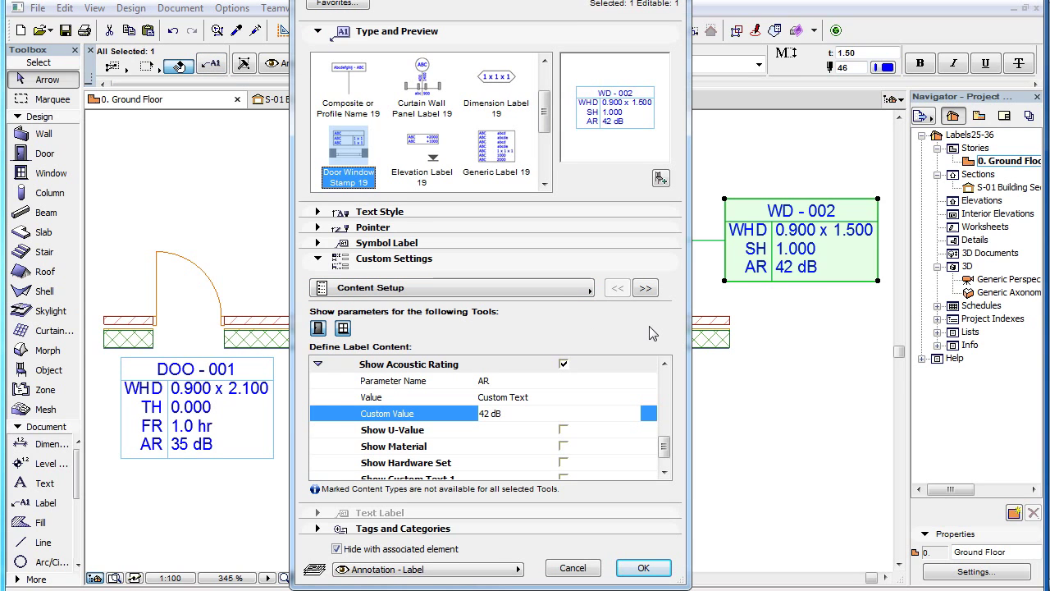
{"action": "scroll", "coordinate": [665, 447], "scroll_direction": "down", "scroll_amount": 1}
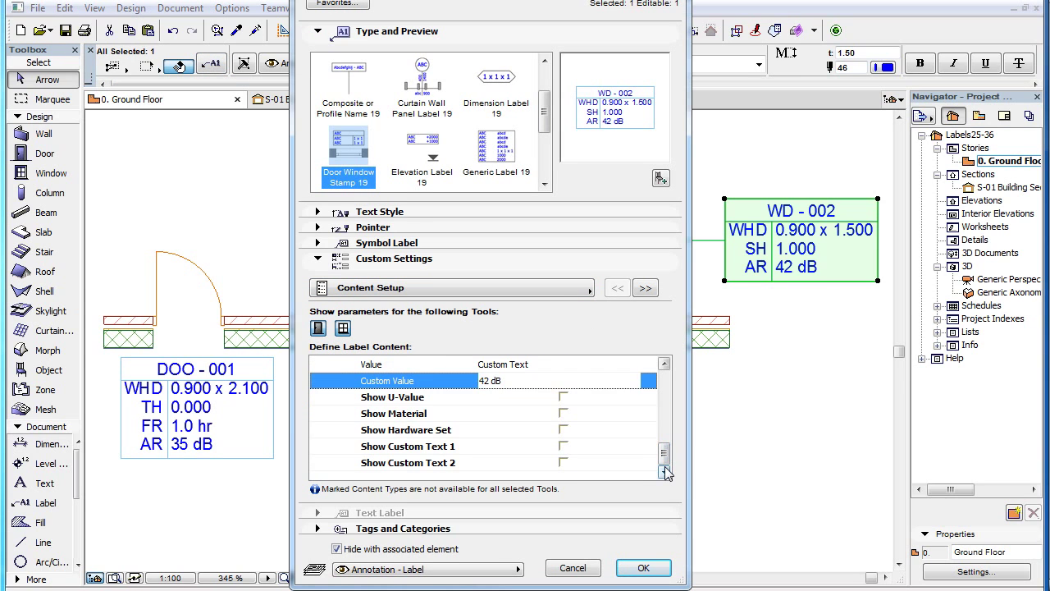
{"action": "left_click", "coordinate": [518, 450]}
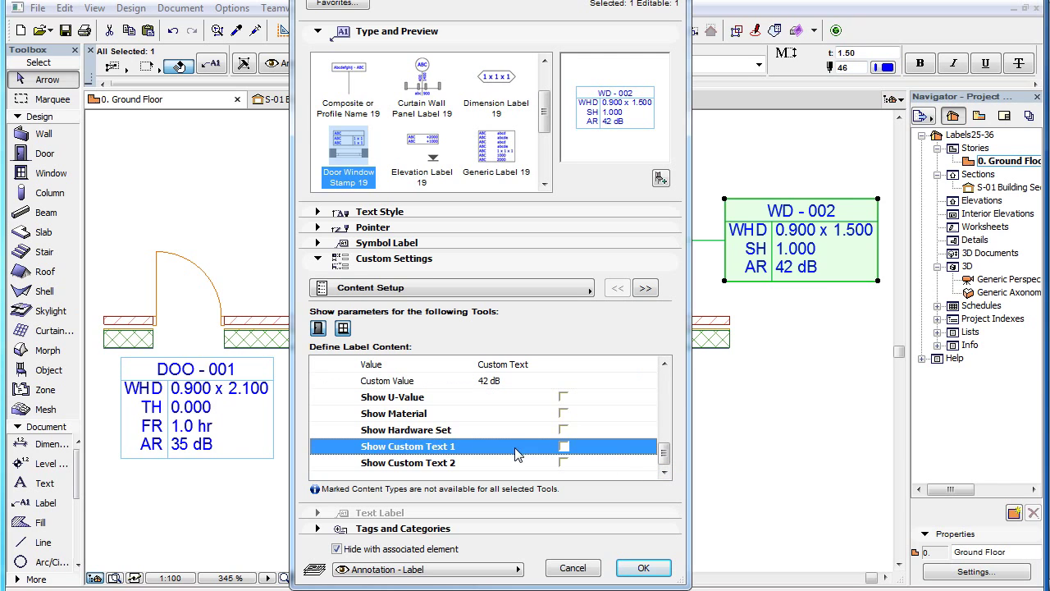
{"action": "left_click", "coordinate": [526, 464]}
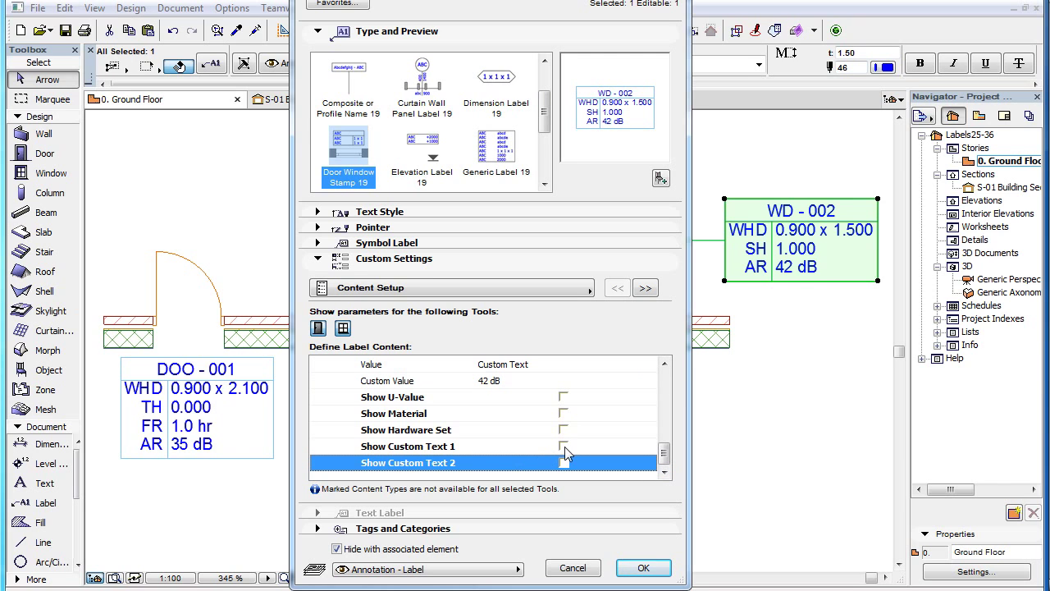
{"action": "left_click", "coordinate": [564, 446]}
{"action": "left_click", "coordinate": [564, 463]}
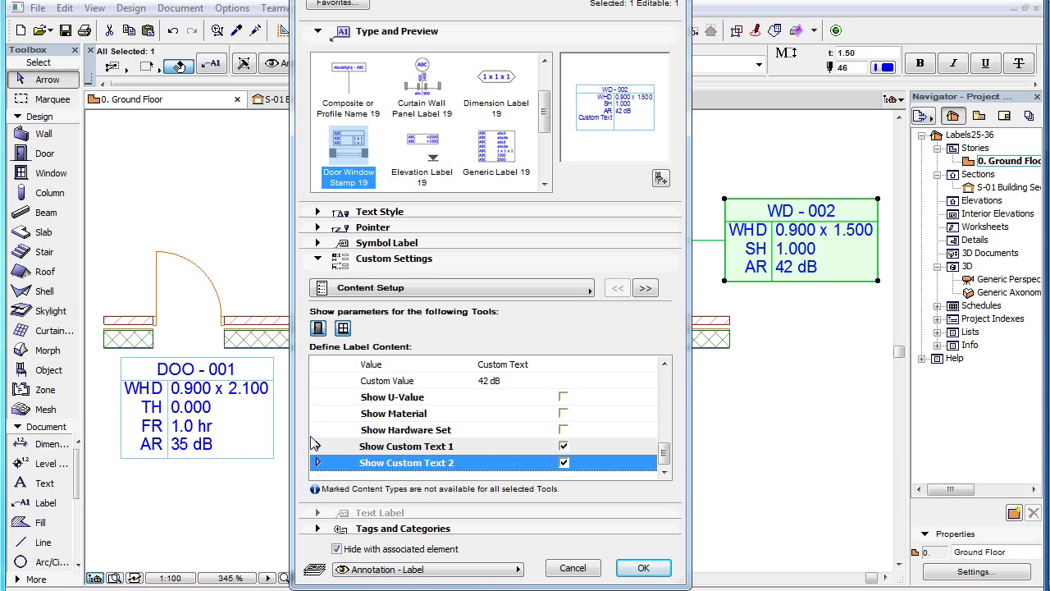
{"action": "left_click", "coordinate": [318, 463]}
{"action": "left_click", "coordinate": [318, 446]}
{"action": "scroll", "coordinate": [492, 418], "scroll_direction": "down", "scroll_amount": 2}
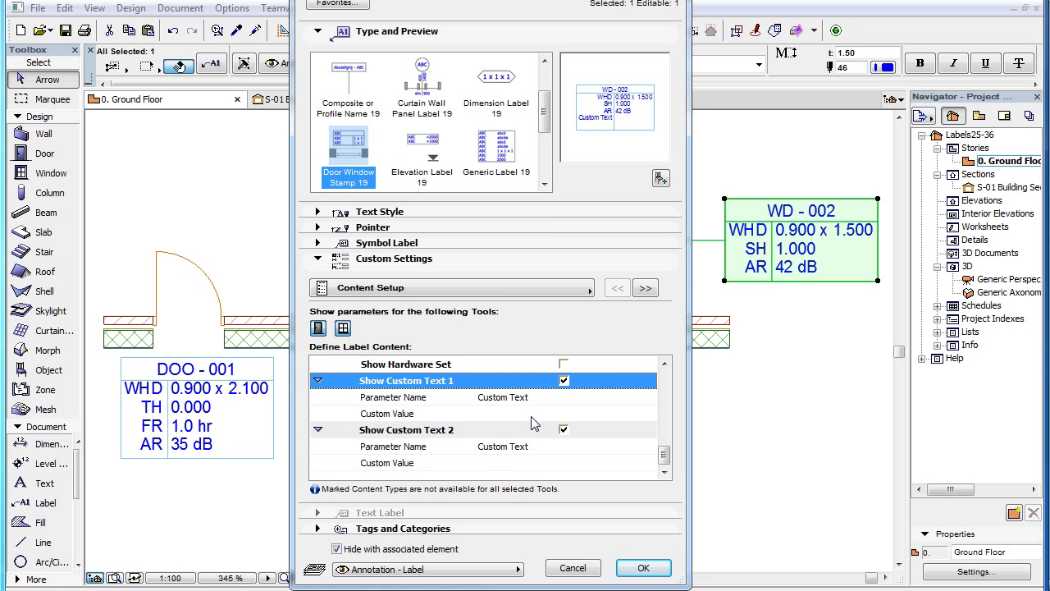
{"action": "left_click", "coordinate": [564, 429]}
{"action": "left_click", "coordinate": [563, 429]}
{"action": "left_click", "coordinate": [564, 414]}
{"action": "left_click", "coordinate": [564, 414]}
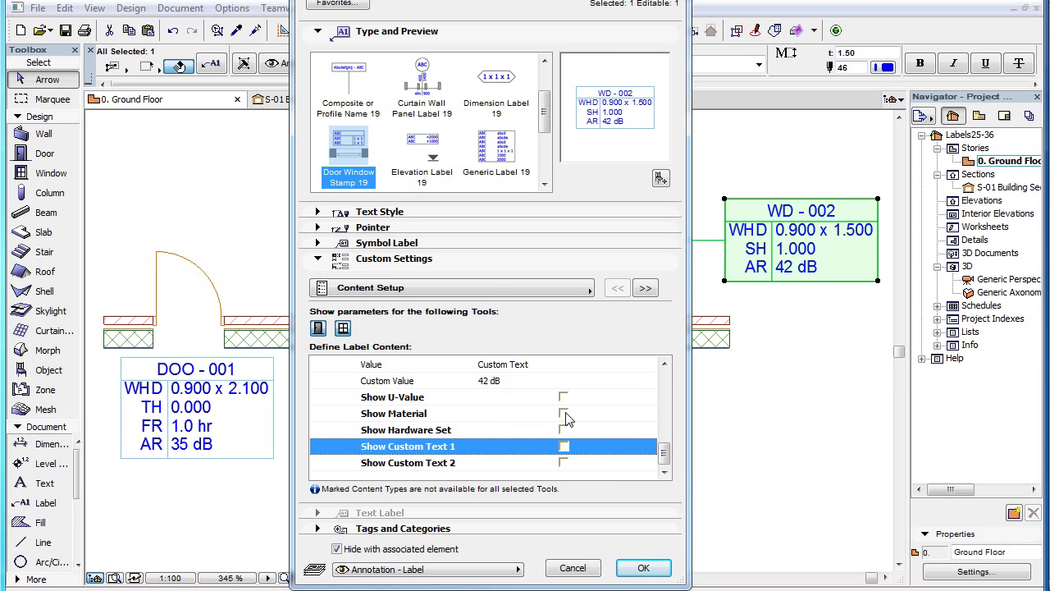
{"action": "left_click_drag", "start_coordinate": [664, 453], "coordinate": [675, 378]}
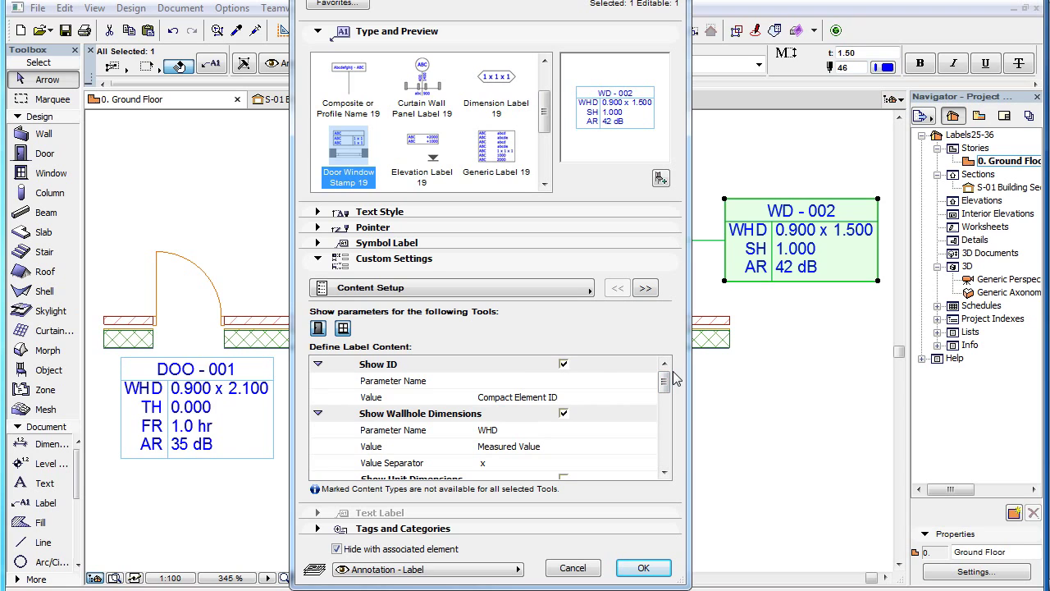
{"action": "left_click", "coordinate": [513, 368]}
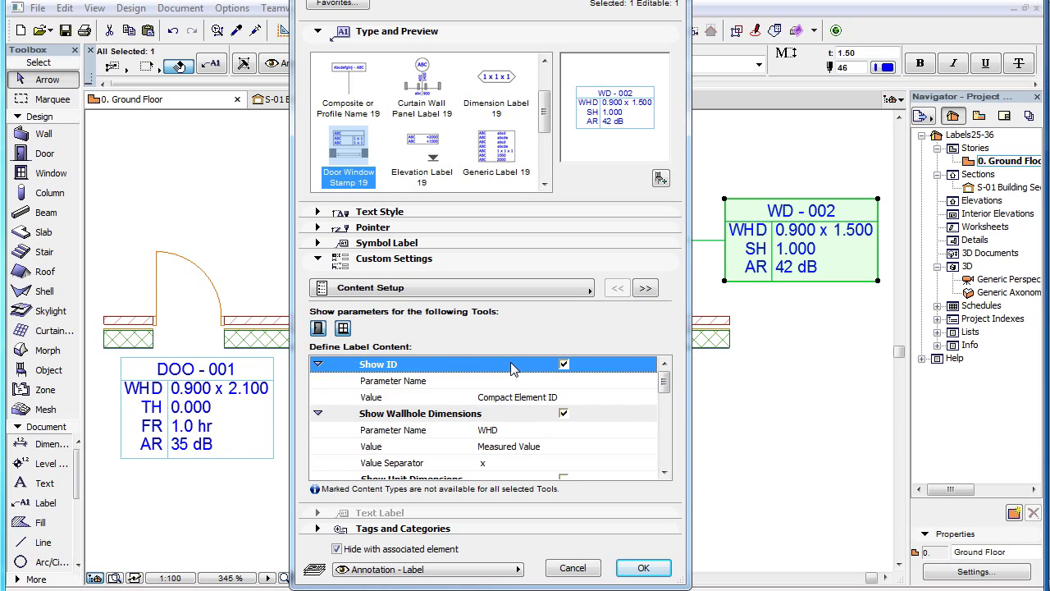
{"action": "left_click", "coordinate": [593, 402]}
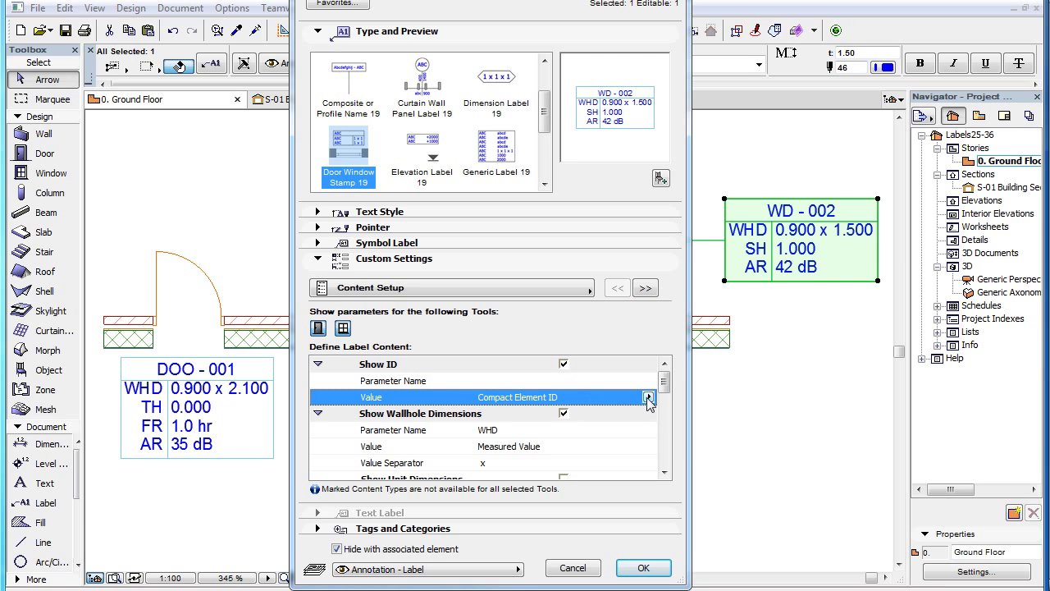
{"action": "left_click", "coordinate": [649, 397]}
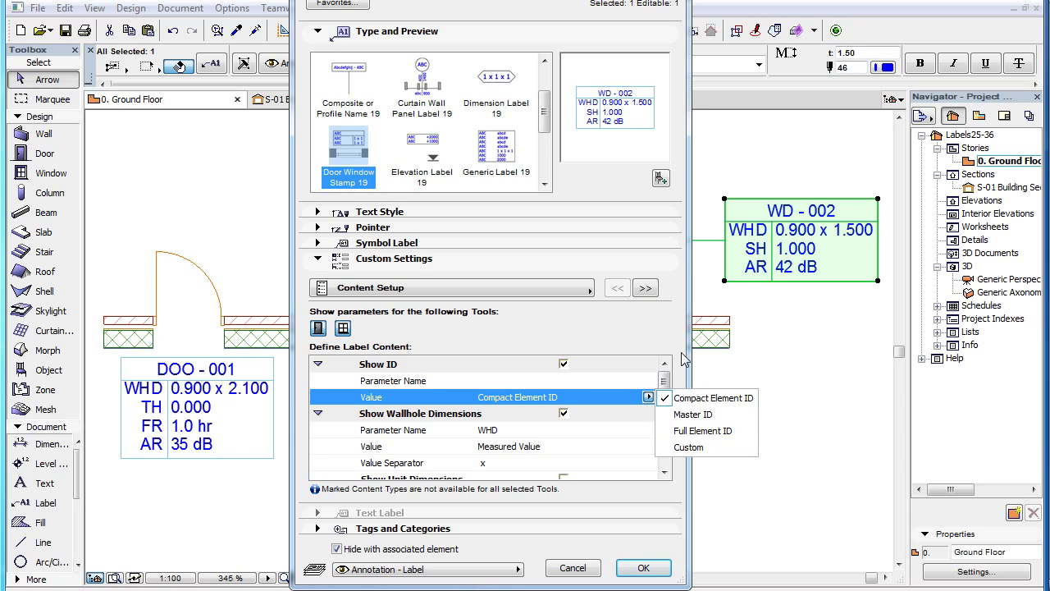
{"action": "left_click", "coordinate": [668, 330]}
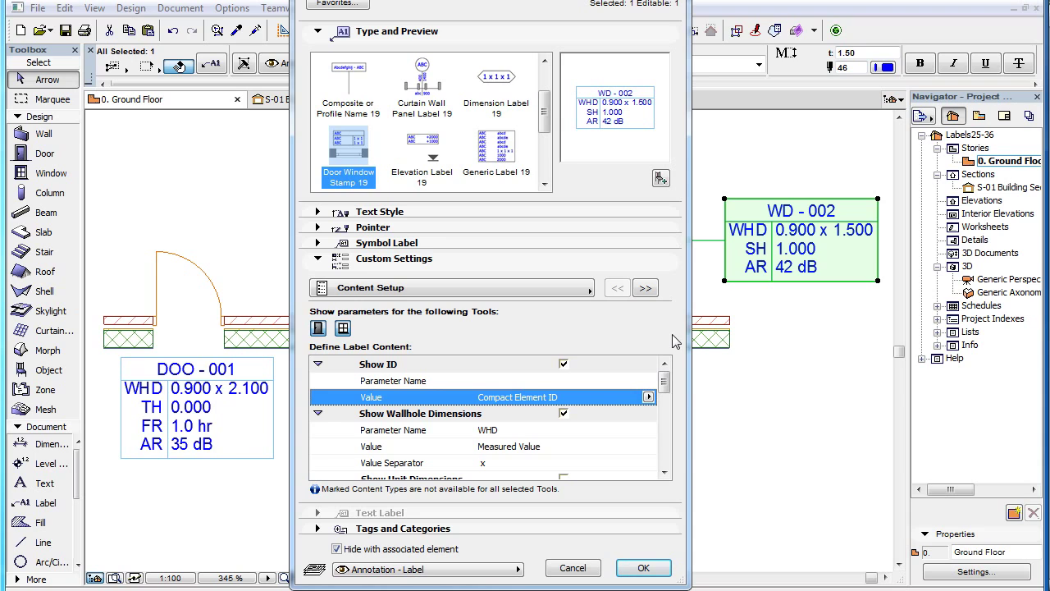
Add the Unit, Reveal and Egress Dimensions lines to the label content.
{"action": "left_click", "coordinate": [319, 413]}
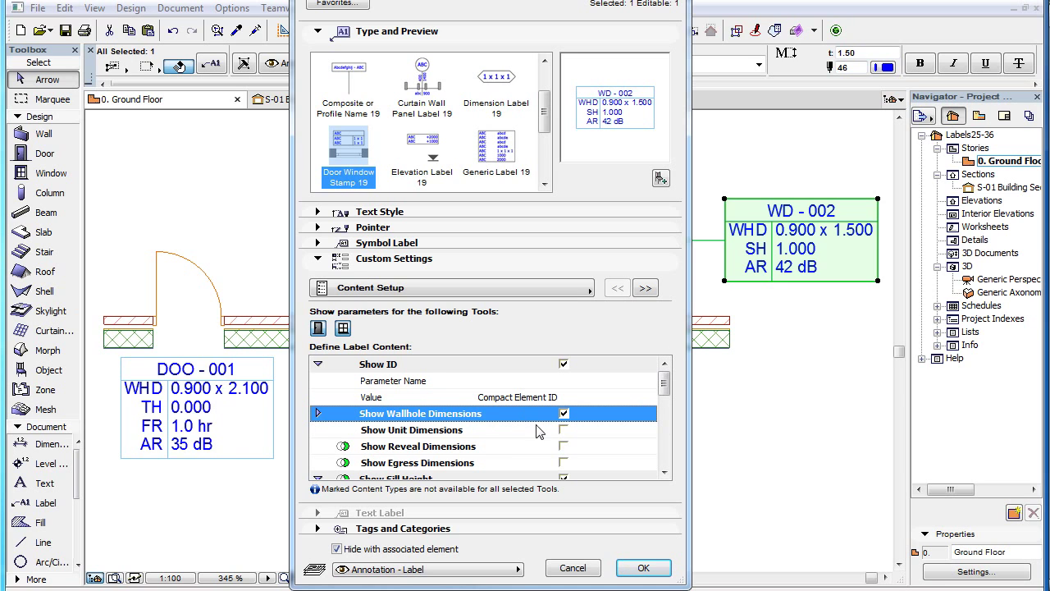
{"action": "left_click", "coordinate": [563, 430]}
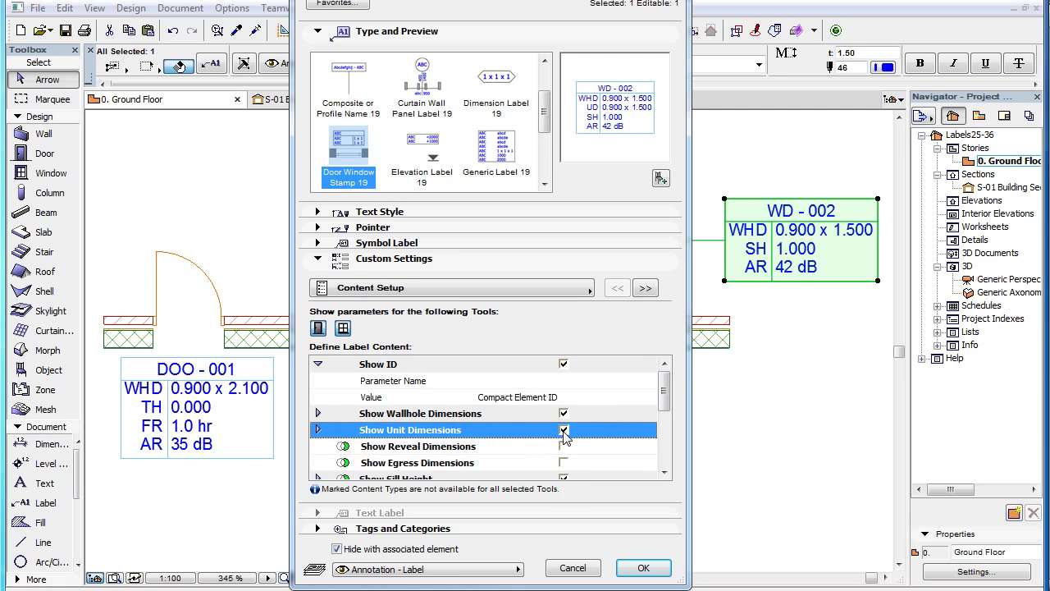
{"action": "left_click", "coordinate": [565, 447]}
{"action": "left_click", "coordinate": [564, 447]}
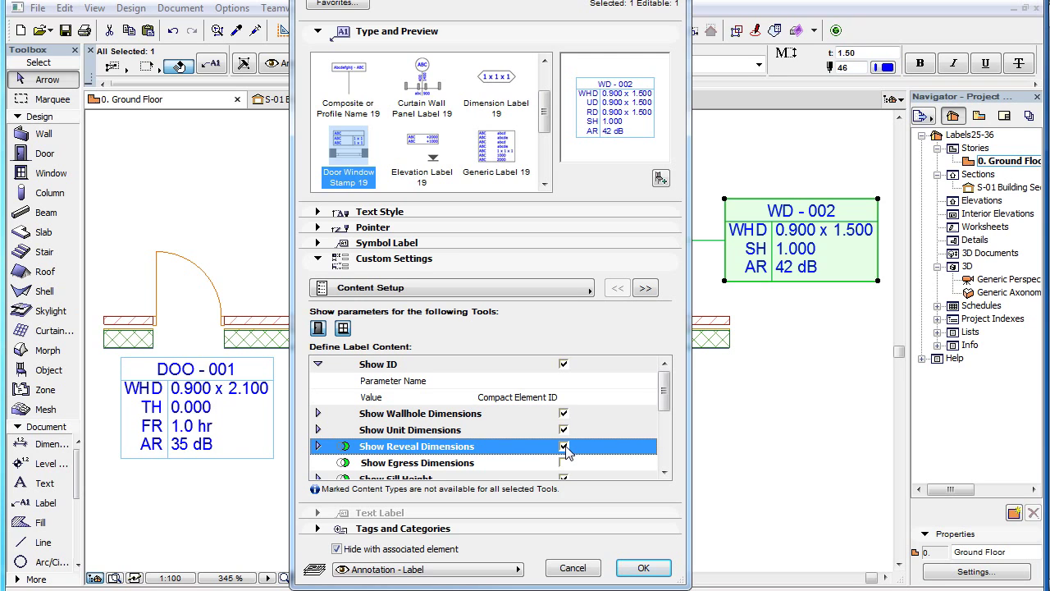
{"action": "left_click", "coordinate": [564, 463]}
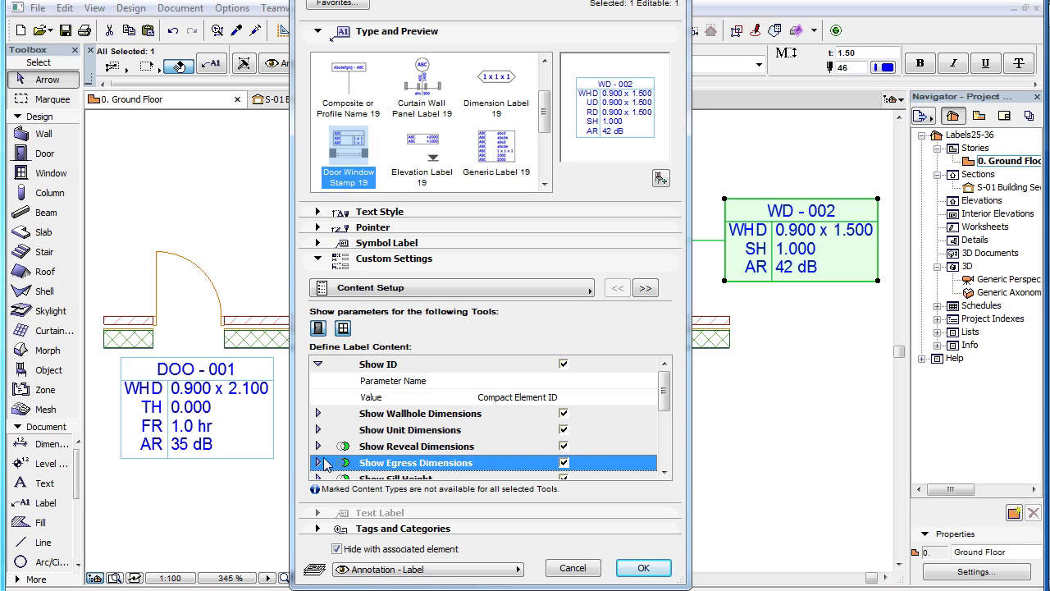
Change the Wallhole Value Separator from x to 'by', drop the extra dimension lines, and apply.
{"action": "left_click", "coordinate": [319, 415]}
{"action": "scroll", "coordinate": [318, 418], "scroll_direction": "down", "scroll_amount": 3}
{"action": "left_click", "coordinate": [521, 414]}
{"action": "key", "text": "ctrl+a"}
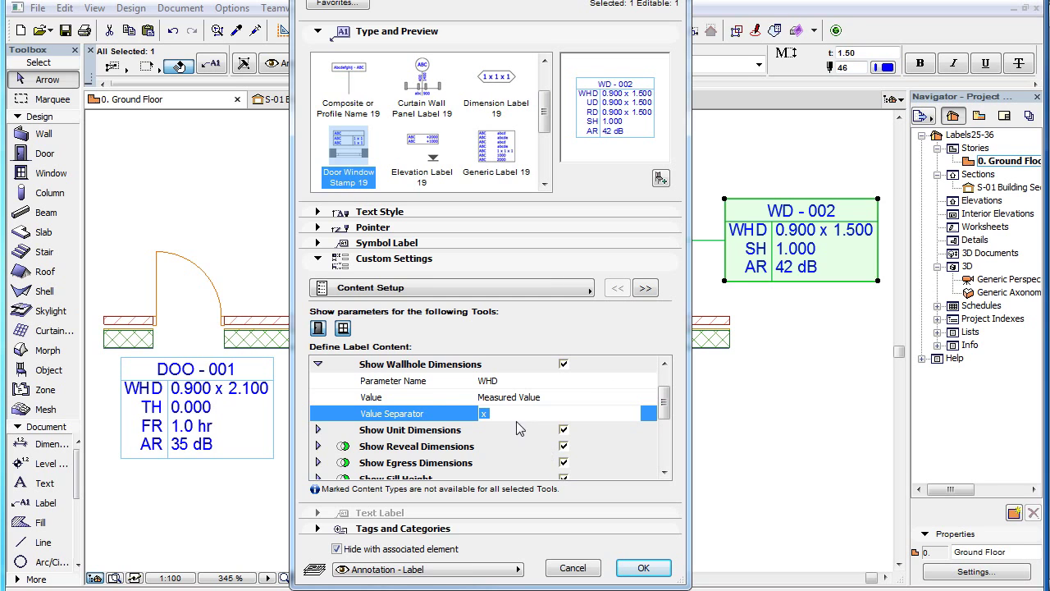
{"action": "left_click", "coordinate": [562, 429]}
{"action": "left_click", "coordinate": [563, 445]}
{"action": "left_click", "coordinate": [563, 463]}
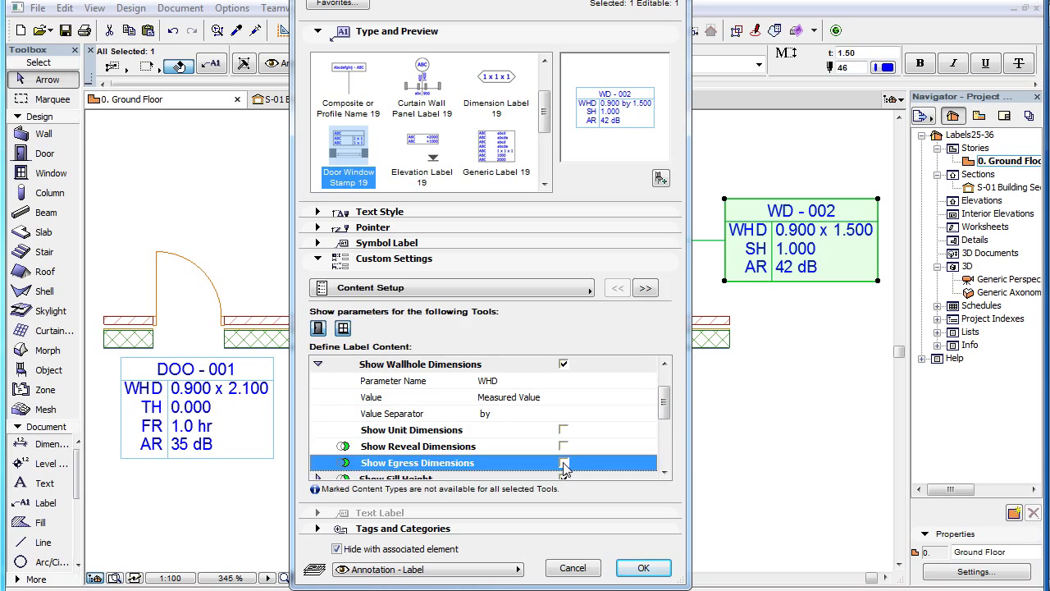
{"action": "left_click", "coordinate": [643, 568]}
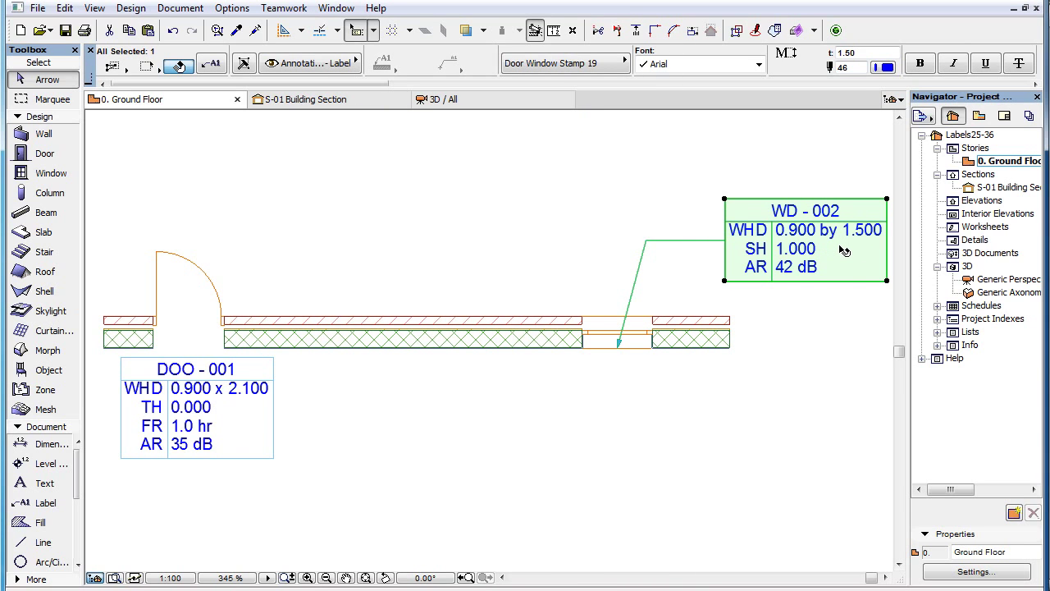
In S-01 Building Section, set the label's sill height Measured to Wall Base.
{"action": "left_click", "coordinate": [314, 99]}
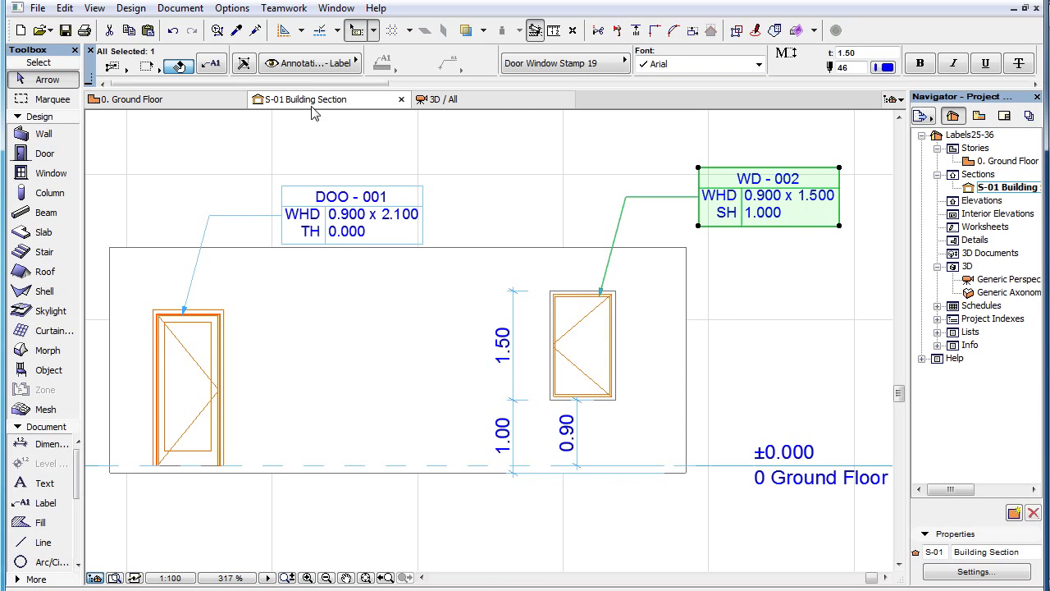
{"action": "left_click", "coordinate": [212, 64]}
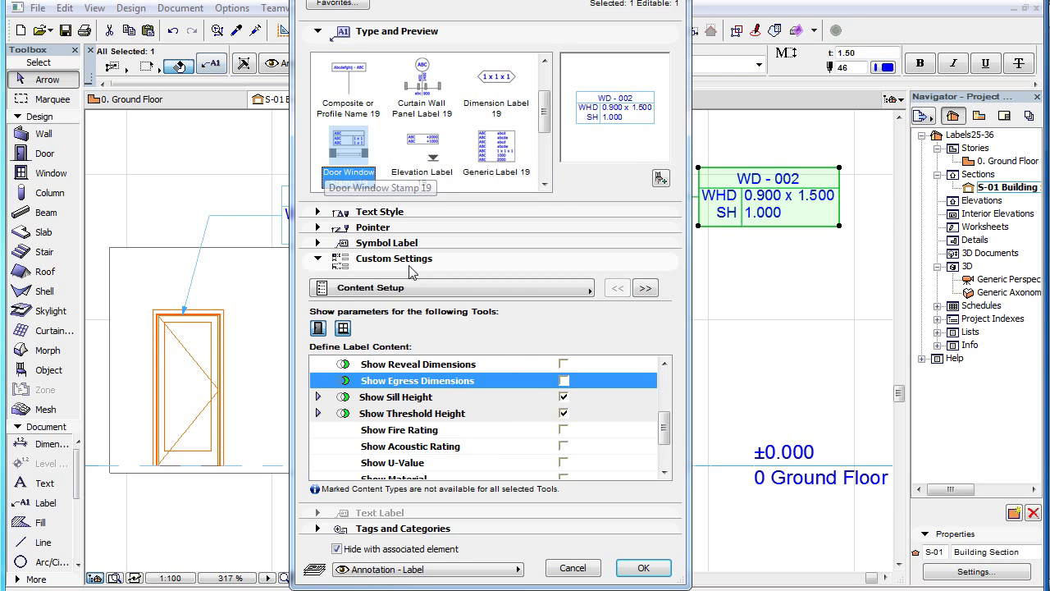
{"action": "left_click", "coordinate": [319, 397]}
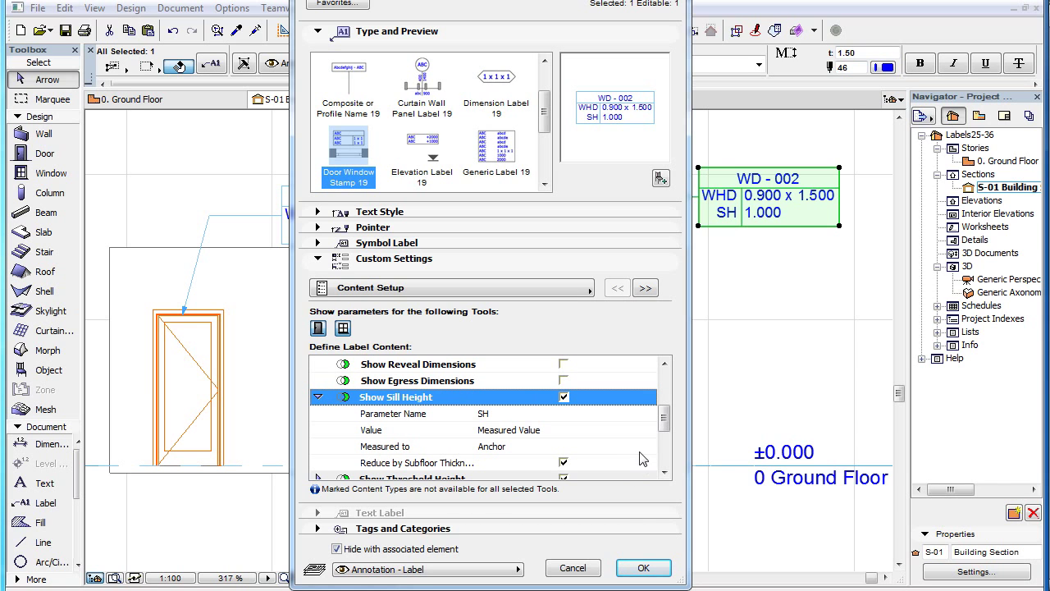
{"action": "left_click", "coordinate": [509, 448]}
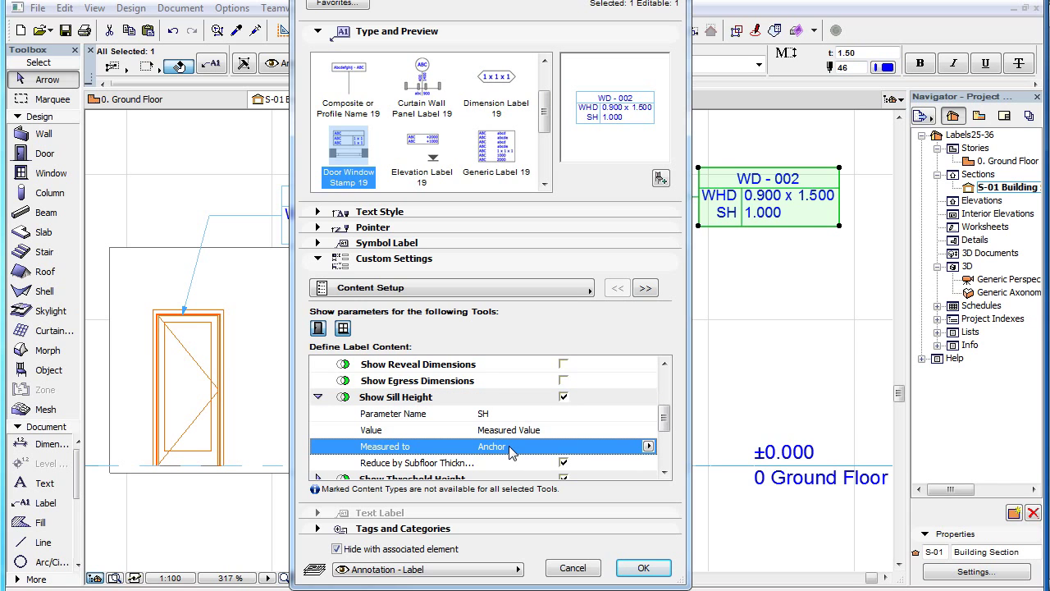
{"action": "left_click", "coordinate": [649, 446]}
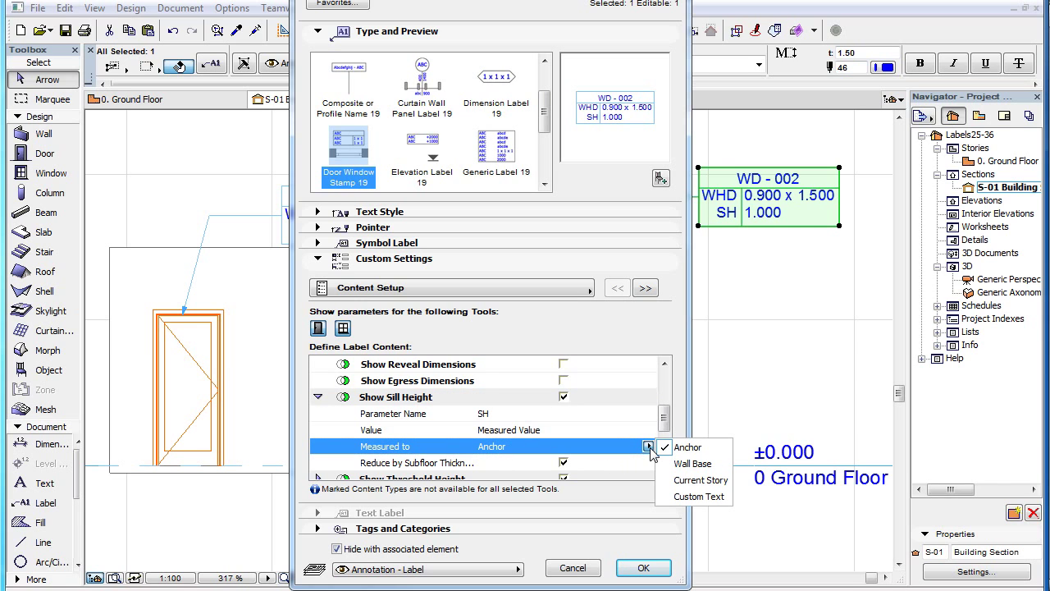
{"action": "left_click", "coordinate": [715, 468]}
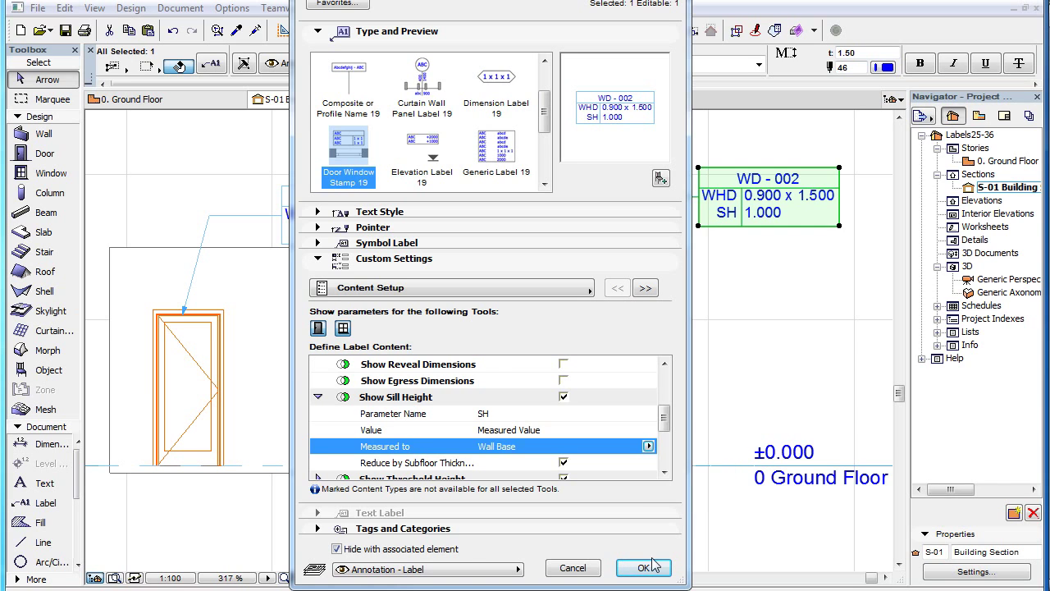
{"action": "left_click", "coordinate": [645, 567]}
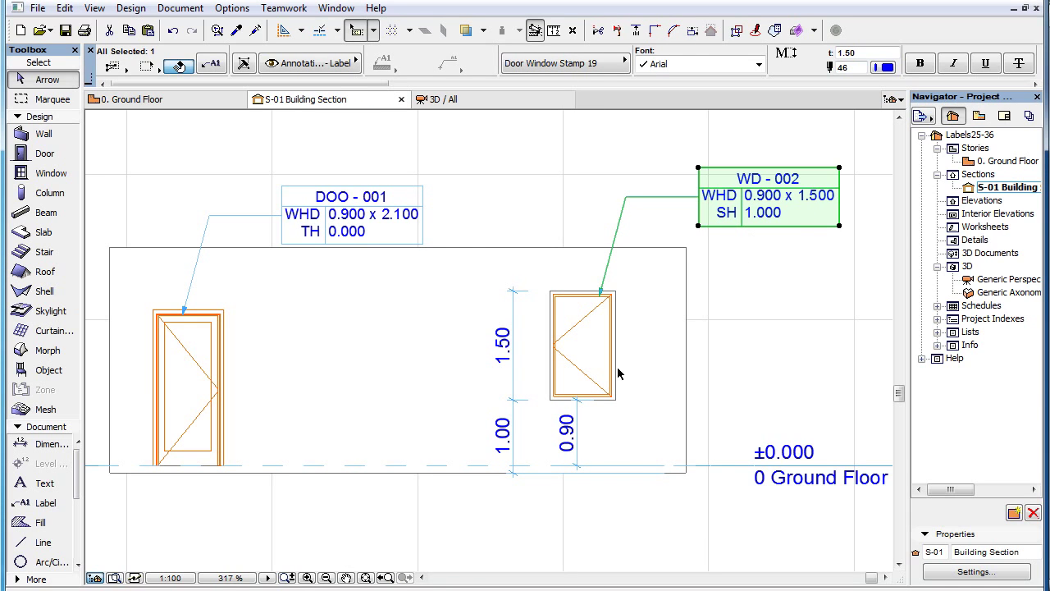
Set the sill height Measured to Current Story so the label reads SH 0.900.
{"action": "left_click", "coordinate": [211, 64]}
{"action": "left_click", "coordinate": [648, 446]}
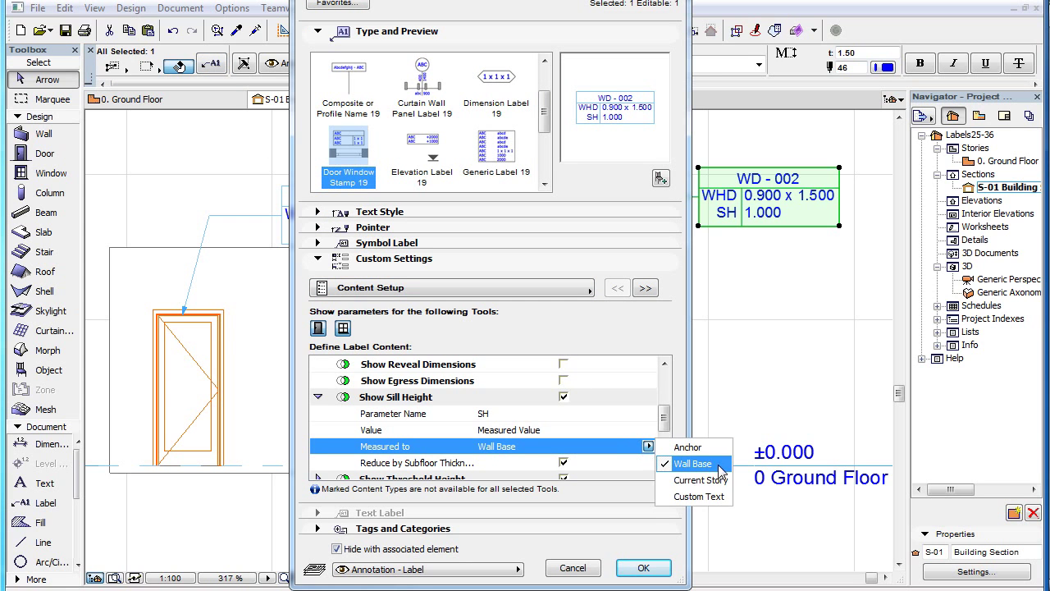
{"action": "left_click", "coordinate": [720, 484]}
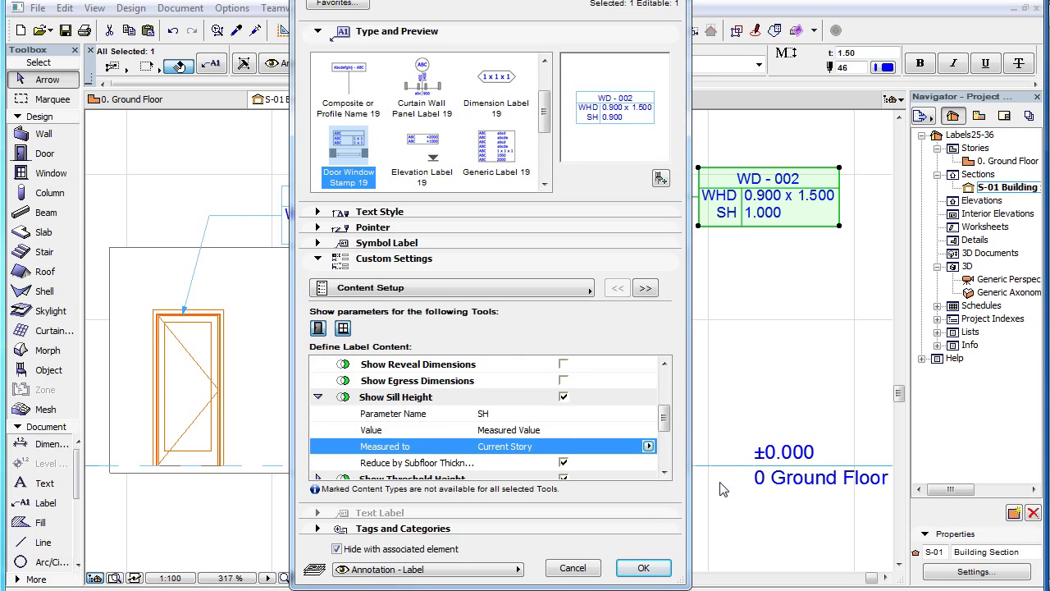
{"action": "left_click", "coordinate": [643, 567]}
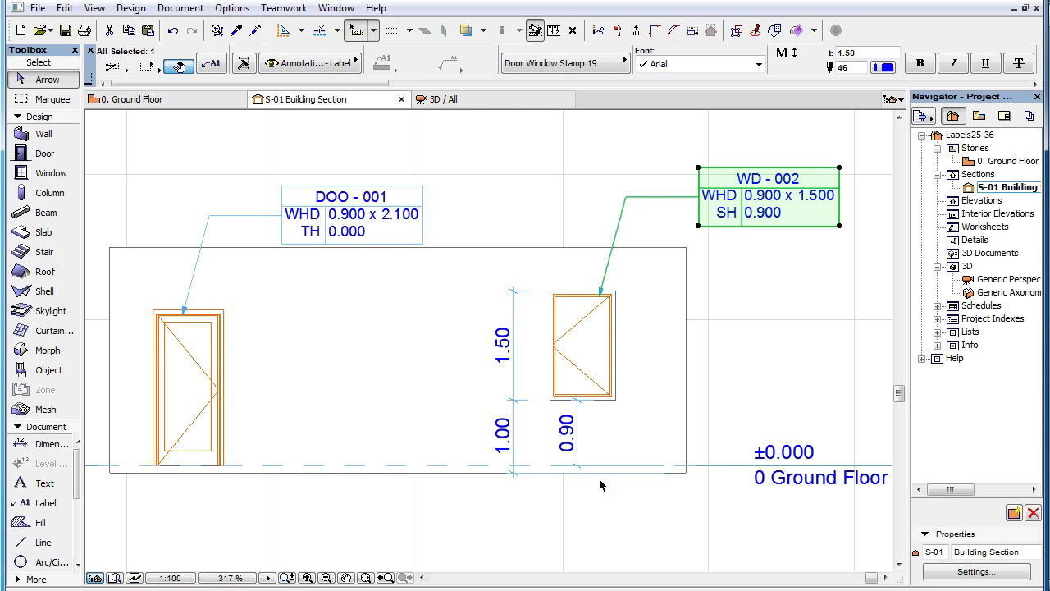
{"action": "left_click", "coordinate": [222, 71]}
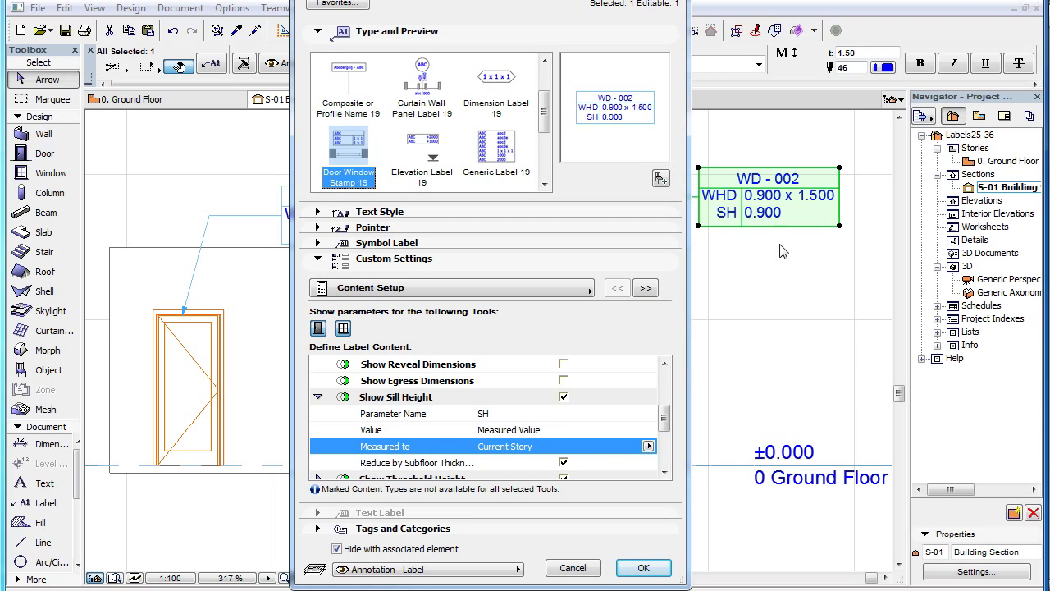
{"action": "left_click", "coordinate": [593, 568]}
Check the window's Subfloor Thickness value in Window Settings without changing it.
{"action": "left_click", "coordinate": [605, 359]}
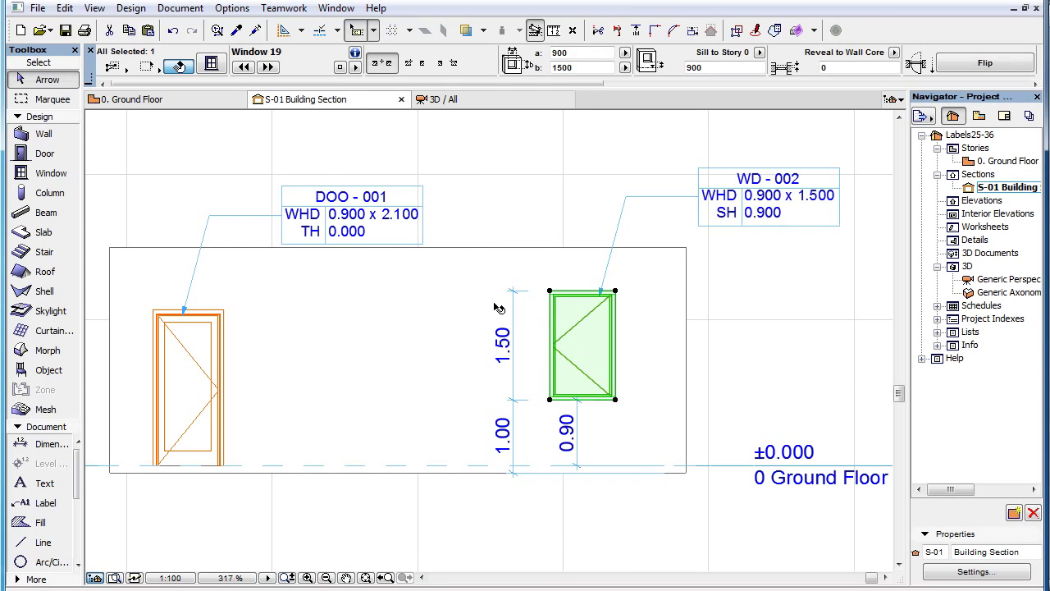
{"action": "left_click", "coordinate": [209, 64]}
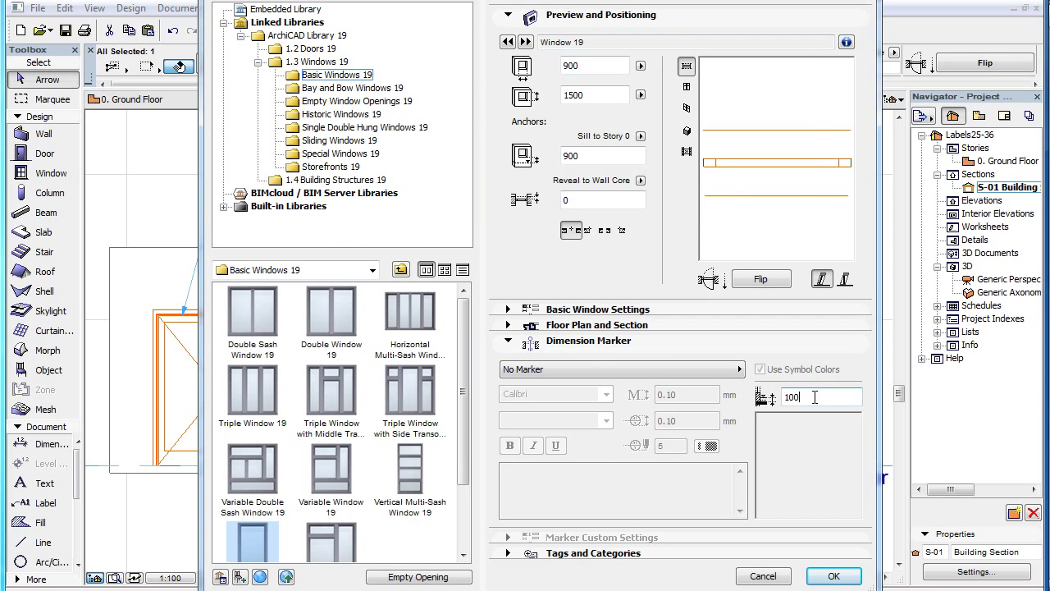
{"action": "double_click", "coordinate": [821, 397]}
{"action": "left_click", "coordinate": [833, 576]}
{"action": "left_click", "coordinate": [701, 361]}
Open the WD-002 label's settings and move the dialog aside to see the section.
{"action": "left_click", "coordinate": [752, 200]}
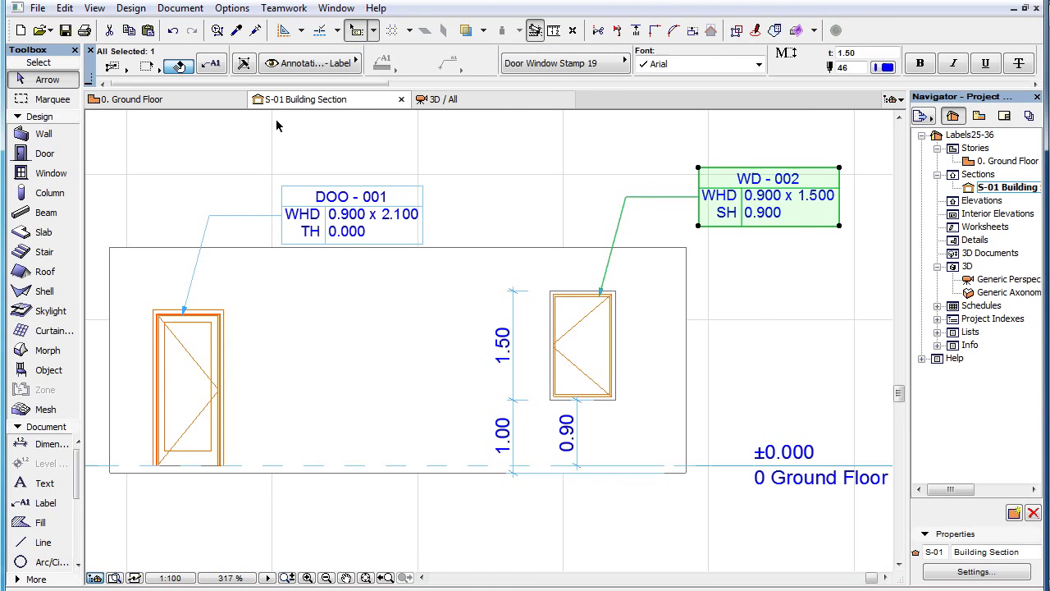
{"action": "left_click", "coordinate": [211, 65]}
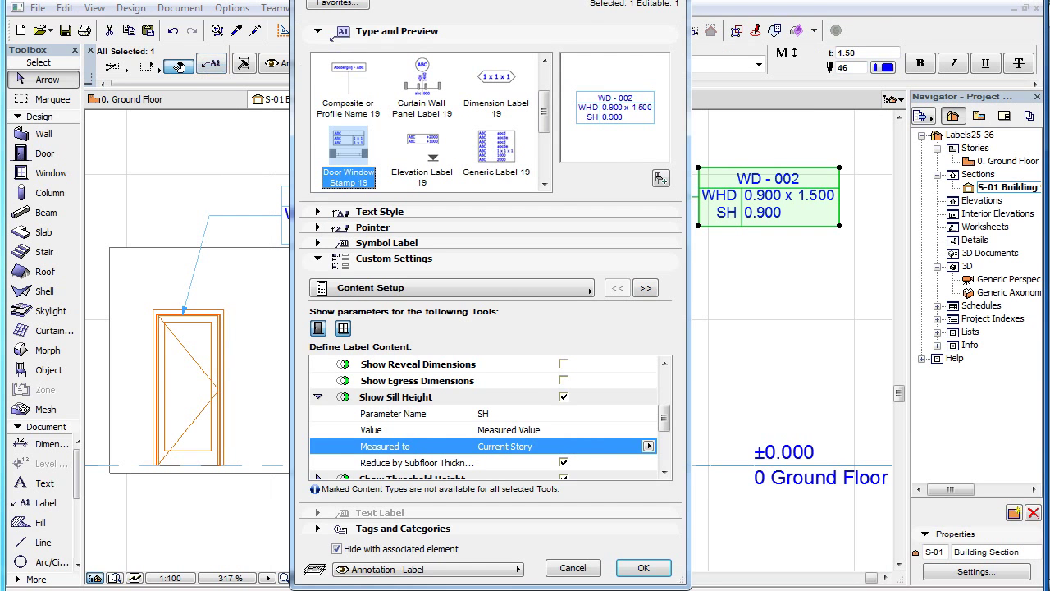
{"action": "left_click_drag", "start_coordinate": [301, 66], "coordinate": [95, 68]}
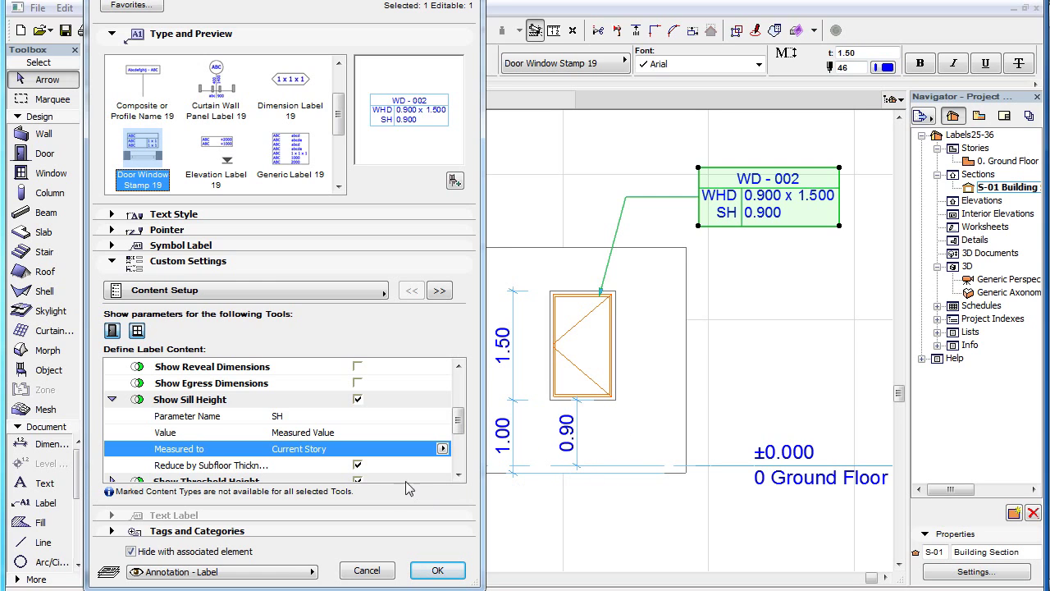
Turn Reduce by Subfloor Thickness off (SH 0.800), then back on so SH reads 0.900.
{"action": "left_click", "coordinate": [358, 466]}
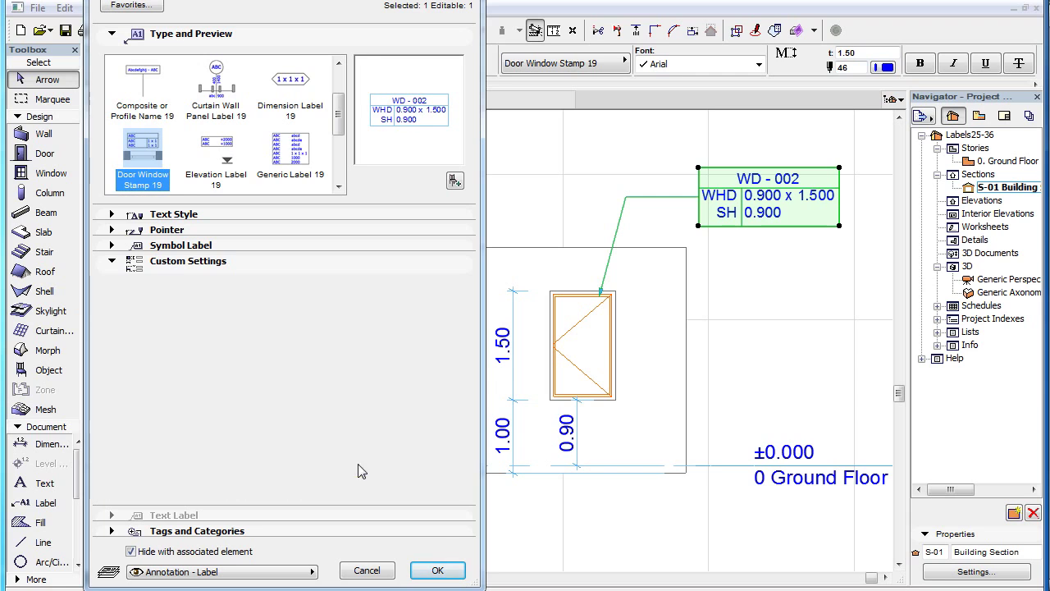
{"action": "left_click", "coordinate": [437, 570]}
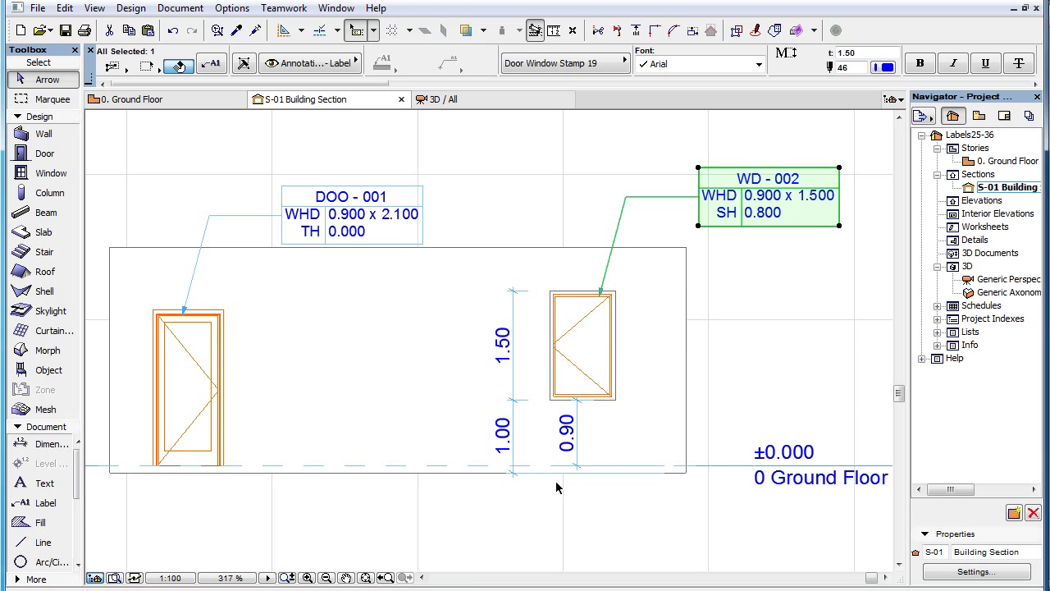
{"action": "left_click", "coordinate": [213, 65]}
{"action": "left_click", "coordinate": [358, 463]}
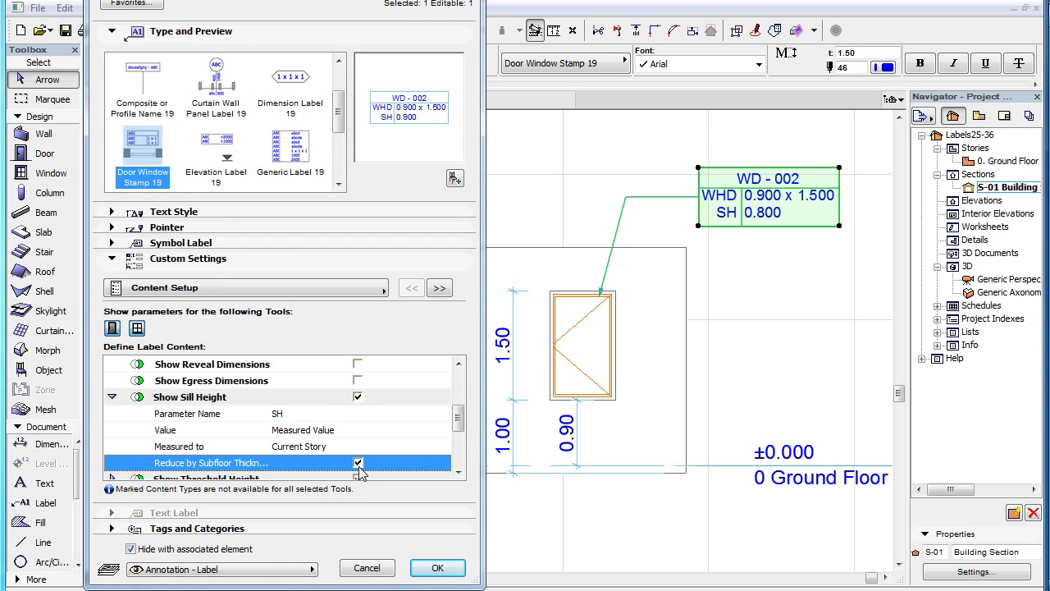
{"action": "left_click", "coordinate": [437, 568]}
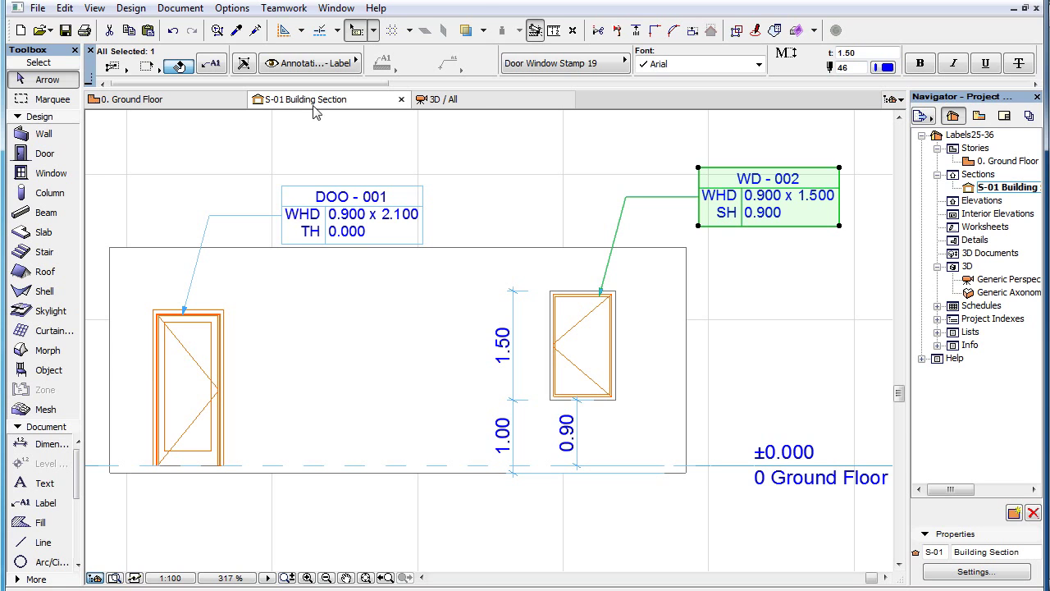
Add a Material line to the label content, initially set to Aluminum.
{"action": "left_click", "coordinate": [211, 64]}
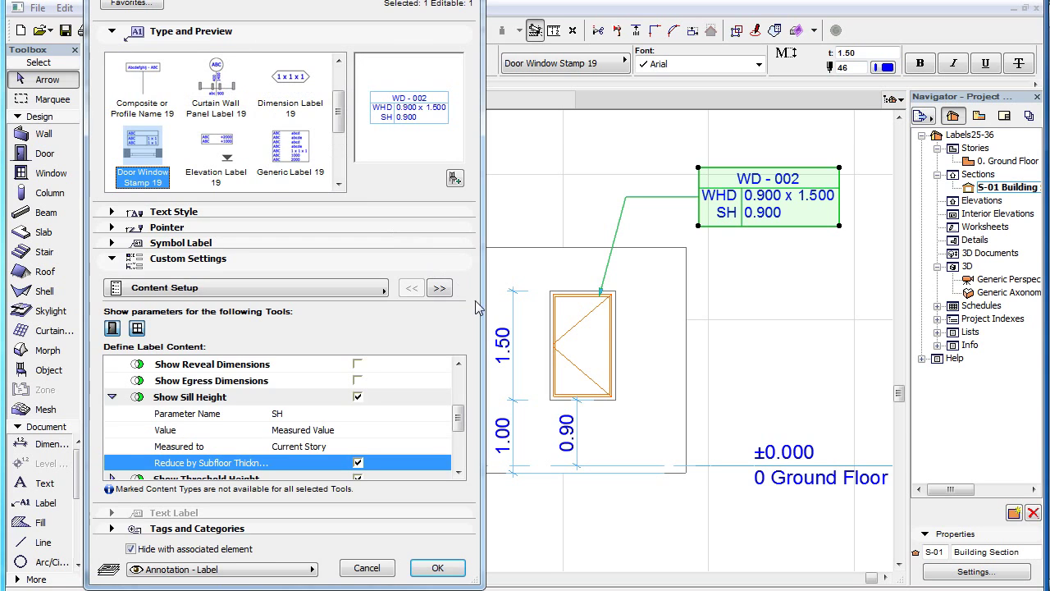
{"action": "left_click_drag", "start_coordinate": [458, 420], "coordinate": [463, 465]}
{"action": "left_click", "coordinate": [356, 413]}
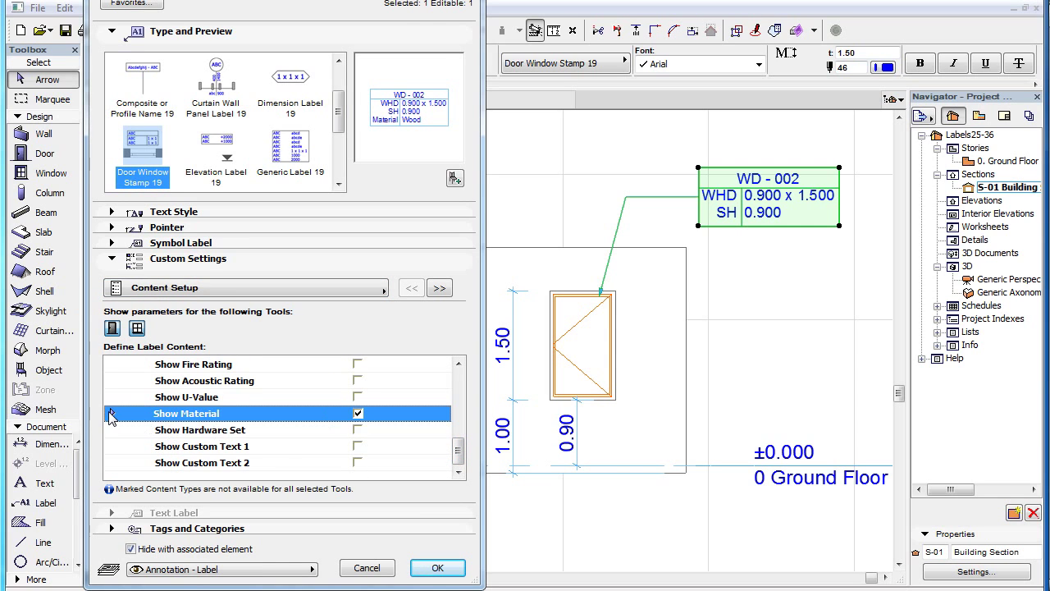
{"action": "left_click", "coordinate": [112, 414]}
{"action": "left_click", "coordinate": [273, 446]}
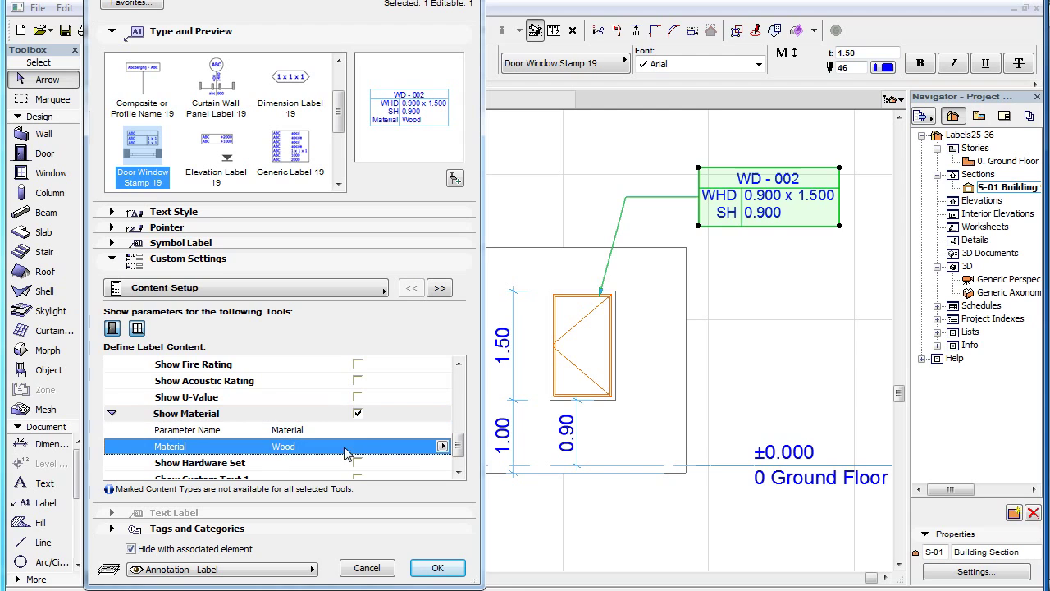
{"action": "left_click", "coordinate": [443, 445]}
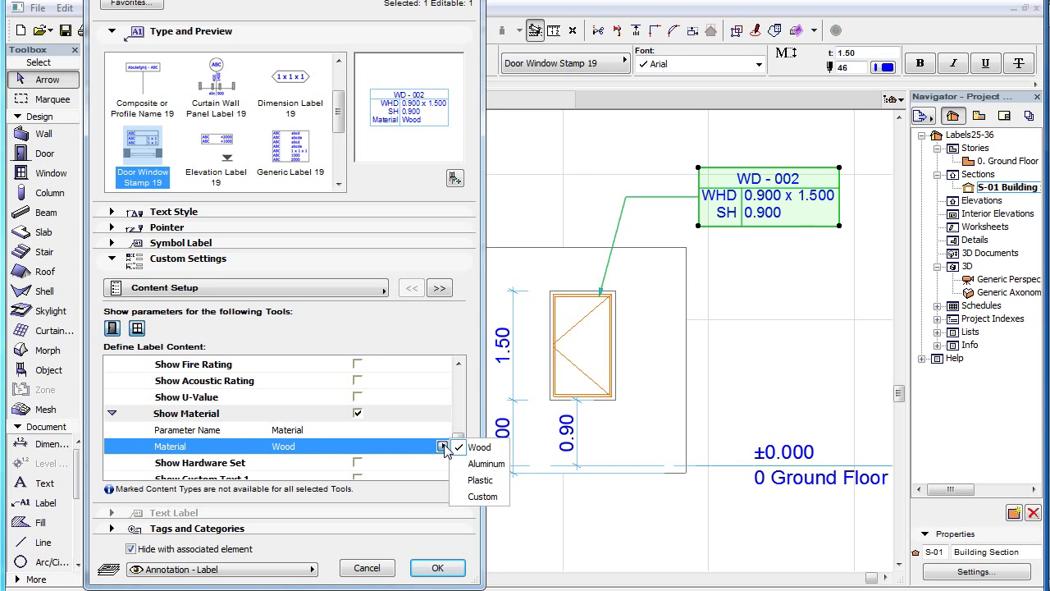
{"action": "left_click", "coordinate": [486, 463]}
{"action": "left_click", "coordinate": [437, 568]}
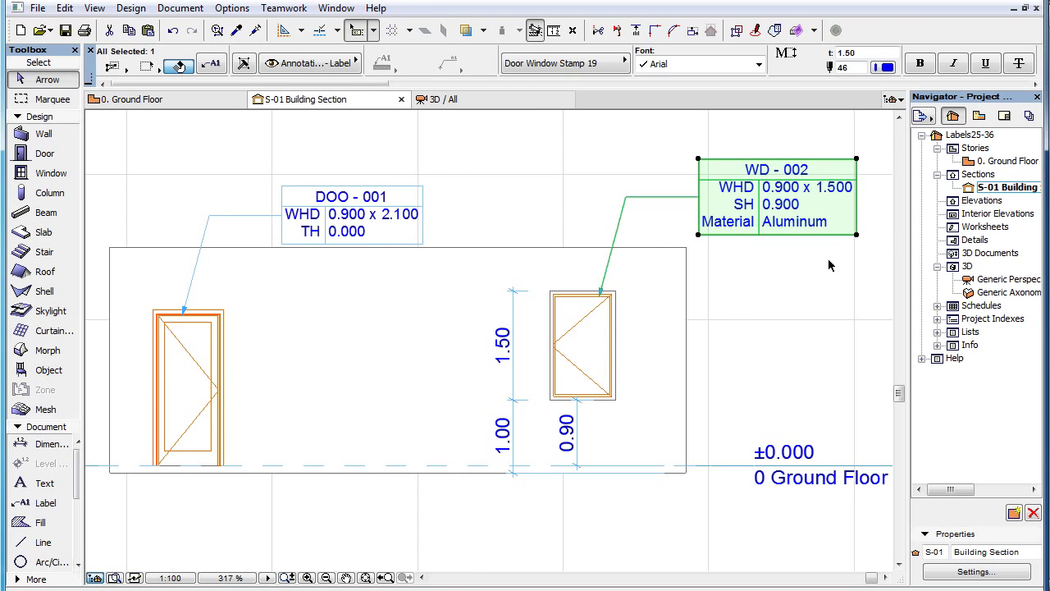
Change the material to a Custom value reading Stainless Steel.
{"action": "left_click", "coordinate": [212, 64]}
{"action": "left_click", "coordinate": [440, 447]}
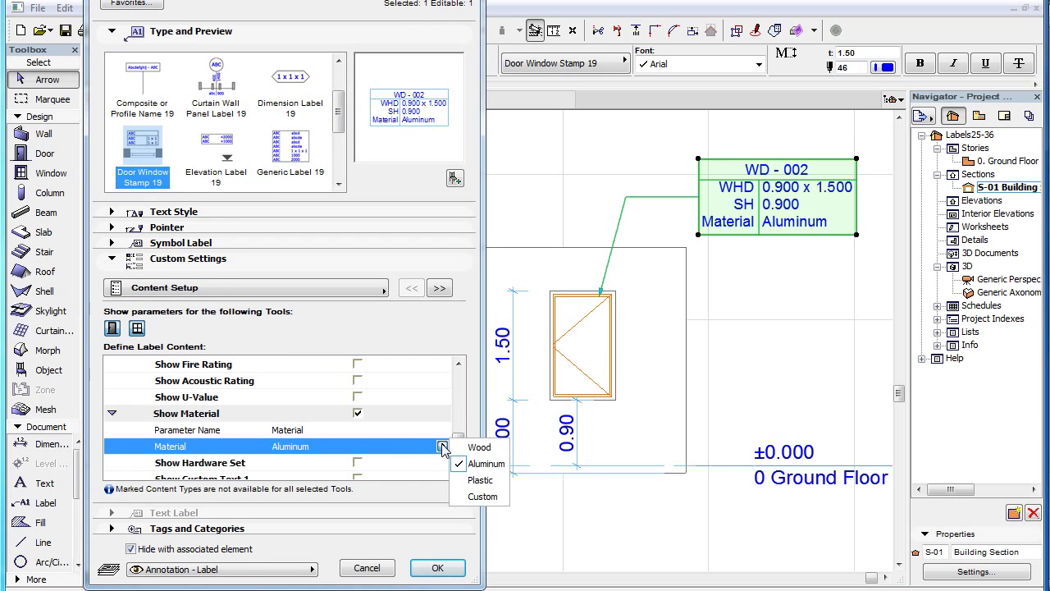
{"action": "left_click", "coordinate": [495, 497]}
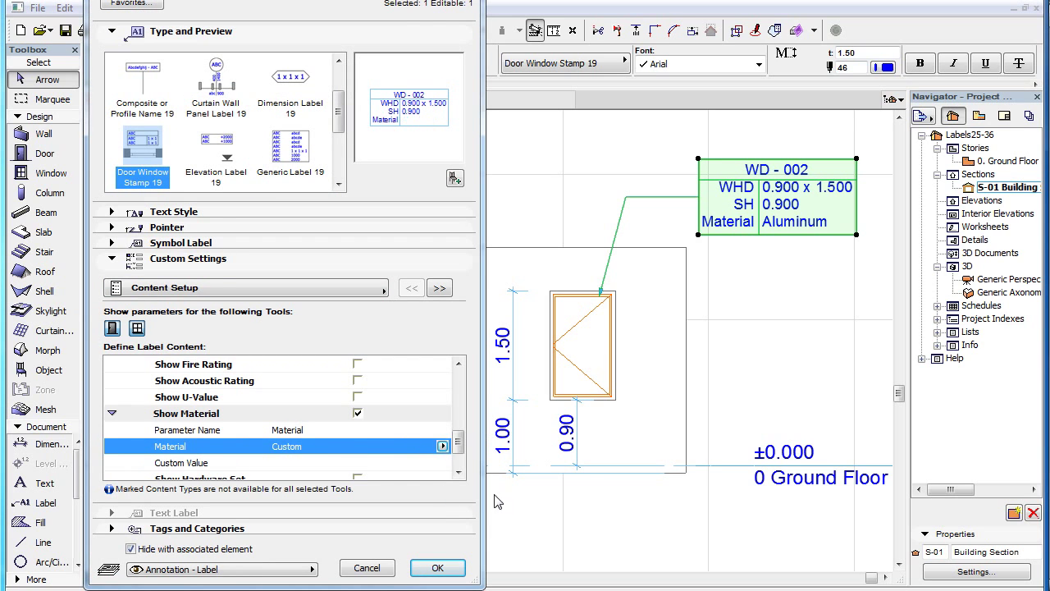
{"action": "left_click", "coordinate": [321, 463]}
{"action": "type", "text": "Stainless Steel"}
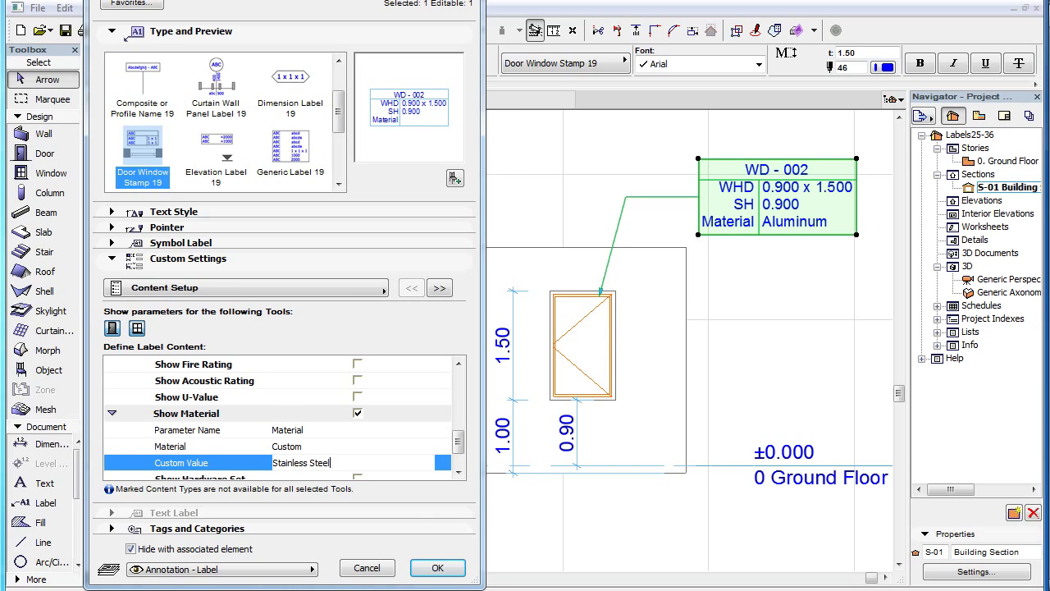
{"action": "left_click", "coordinate": [436, 568]}
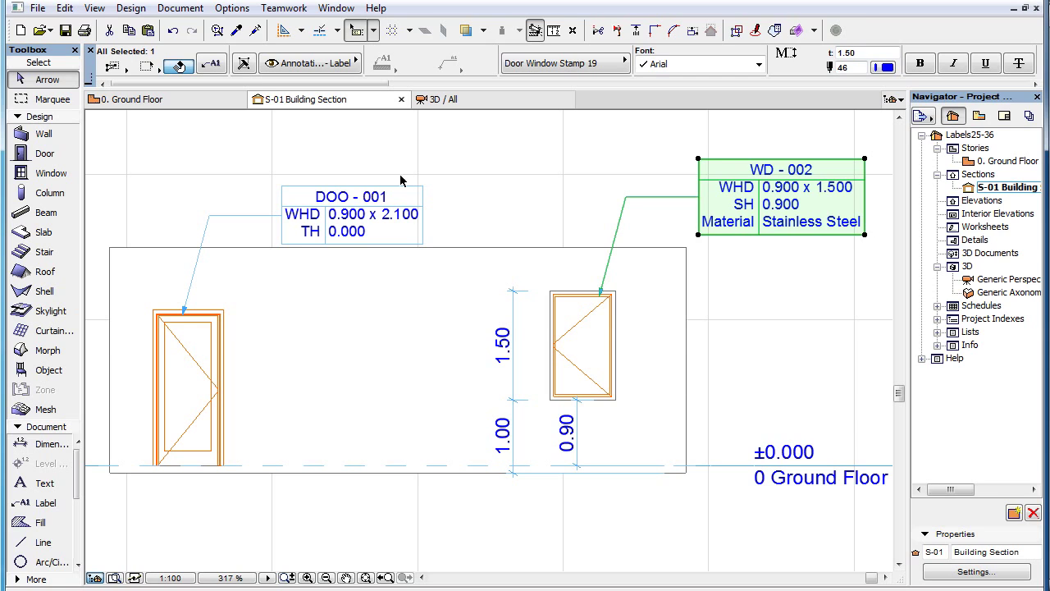
{"action": "left_click", "coordinate": [218, 68]}
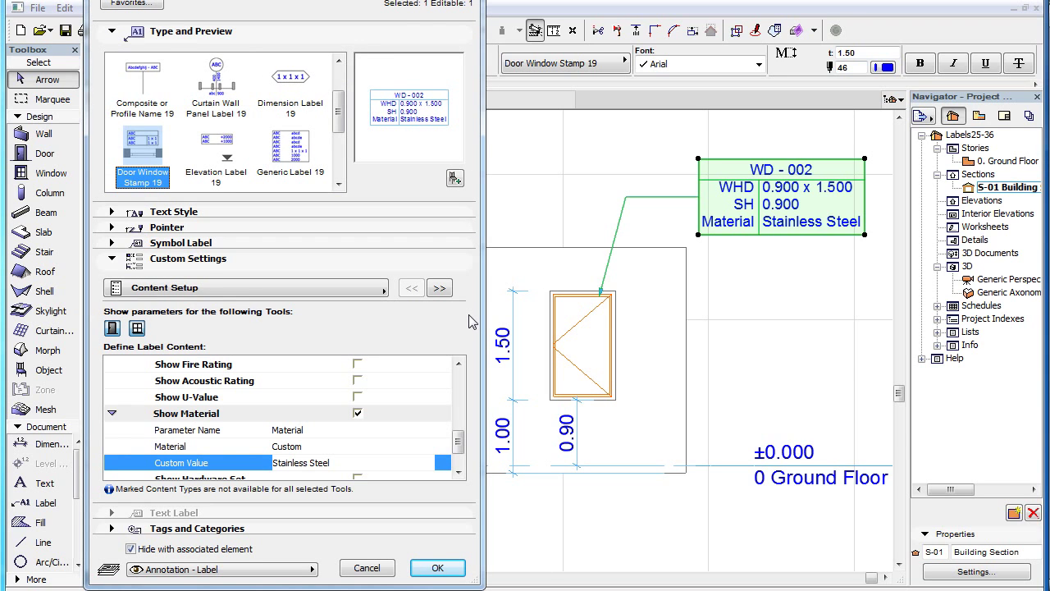
Switch the label settings to General Settings, then to the First Line Text Style page.
{"action": "left_click", "coordinate": [345, 288]}
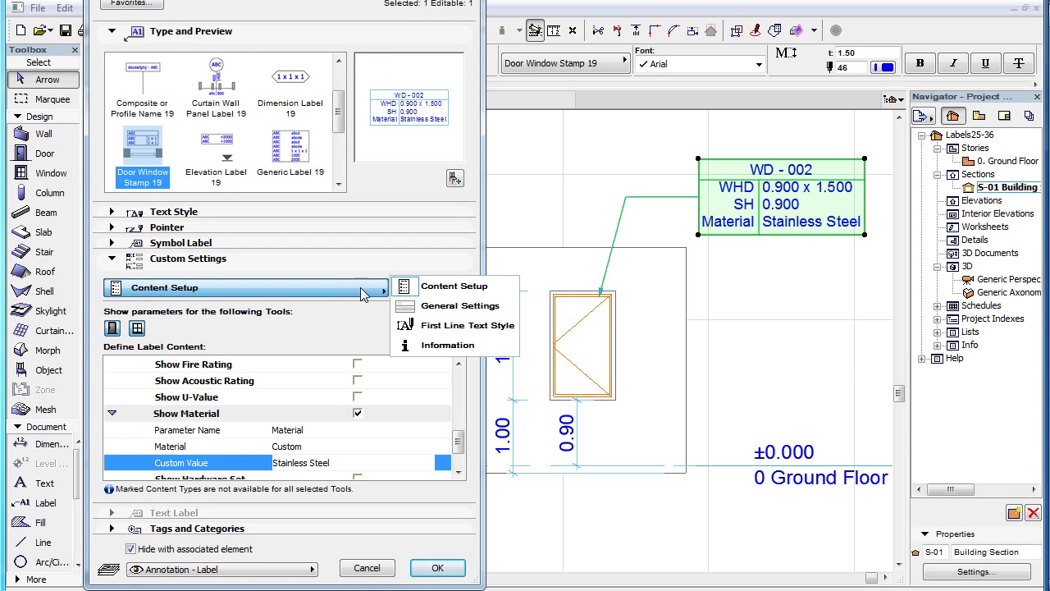
{"action": "left_click", "coordinate": [514, 306]}
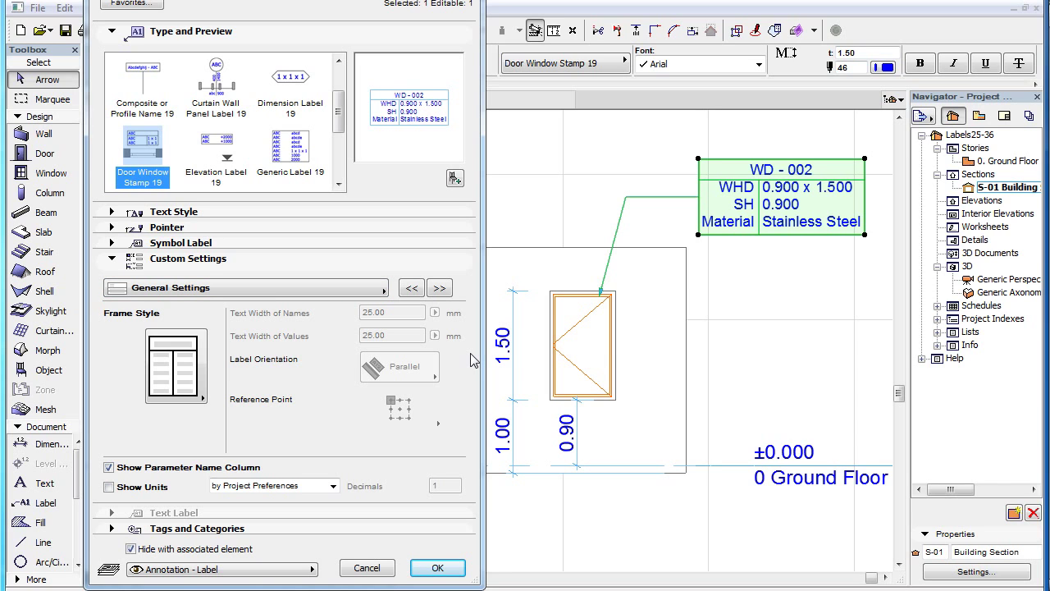
{"action": "left_click", "coordinate": [366, 291]}
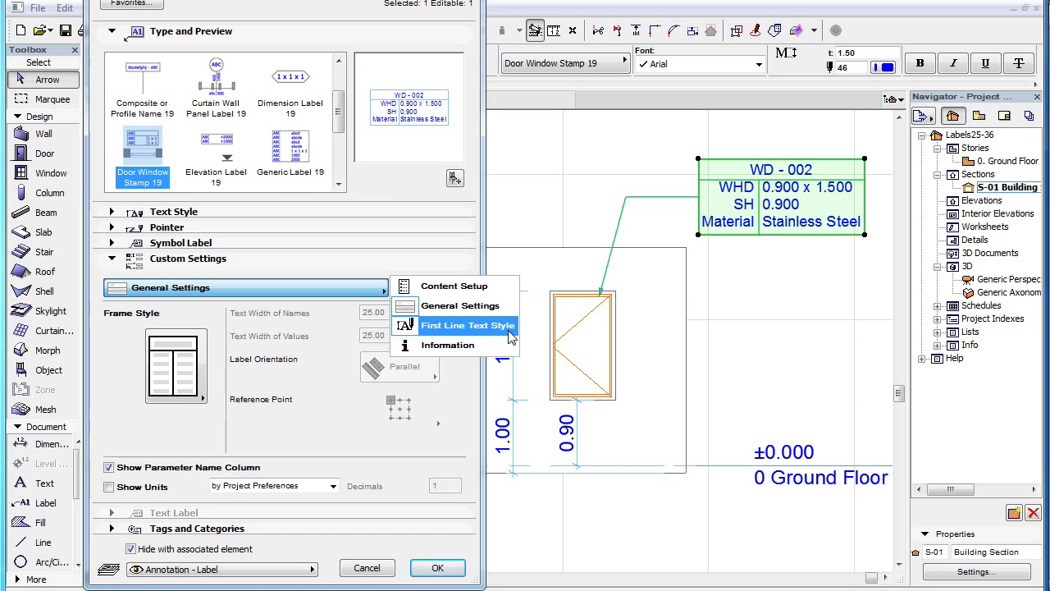
{"action": "left_click", "coordinate": [468, 325]}
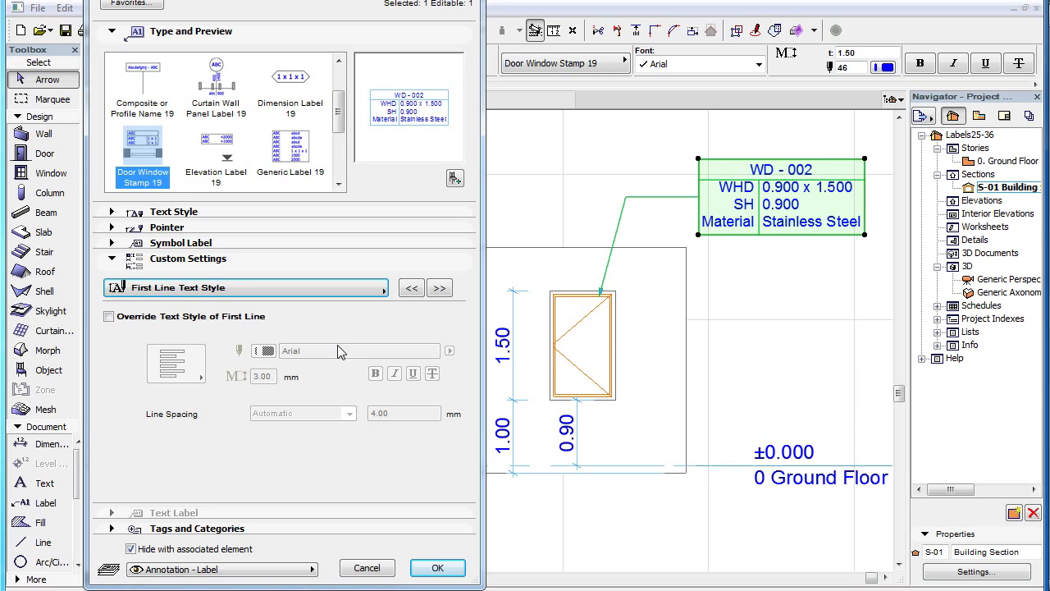
Apply the first-line Arial 3.00 mm style override, then show the First Line Text Style page.
{"action": "left_click", "coordinate": [110, 317]}
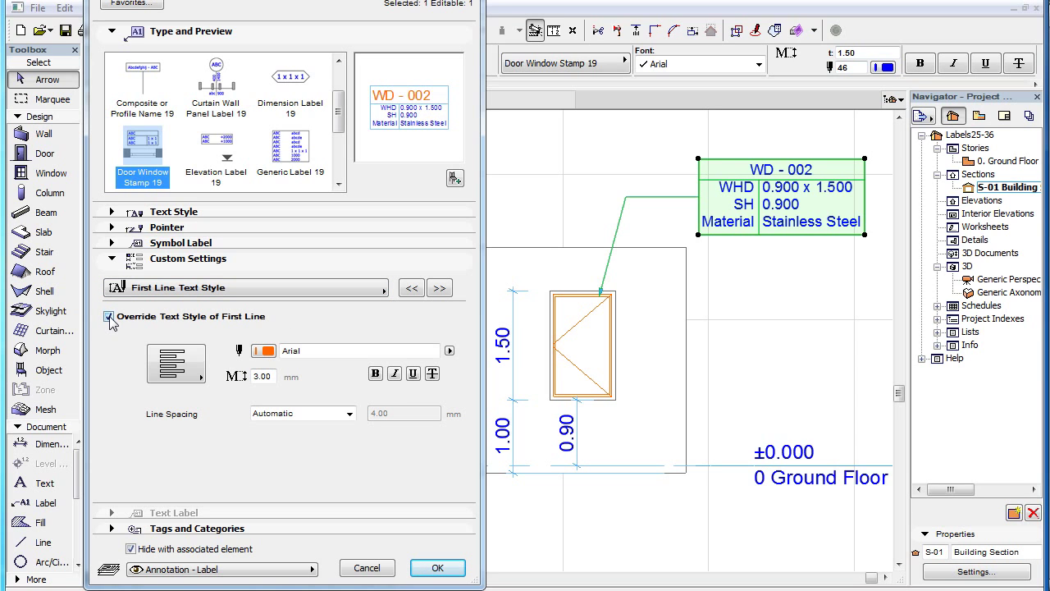
{"action": "left_click", "coordinate": [438, 567]}
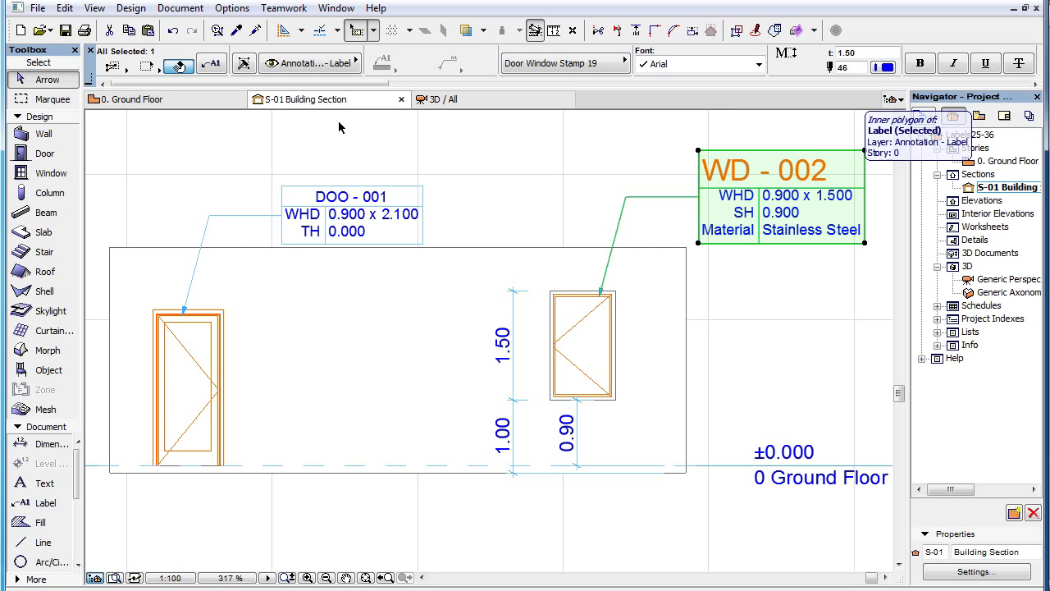
{"action": "left_click", "coordinate": [223, 70]}
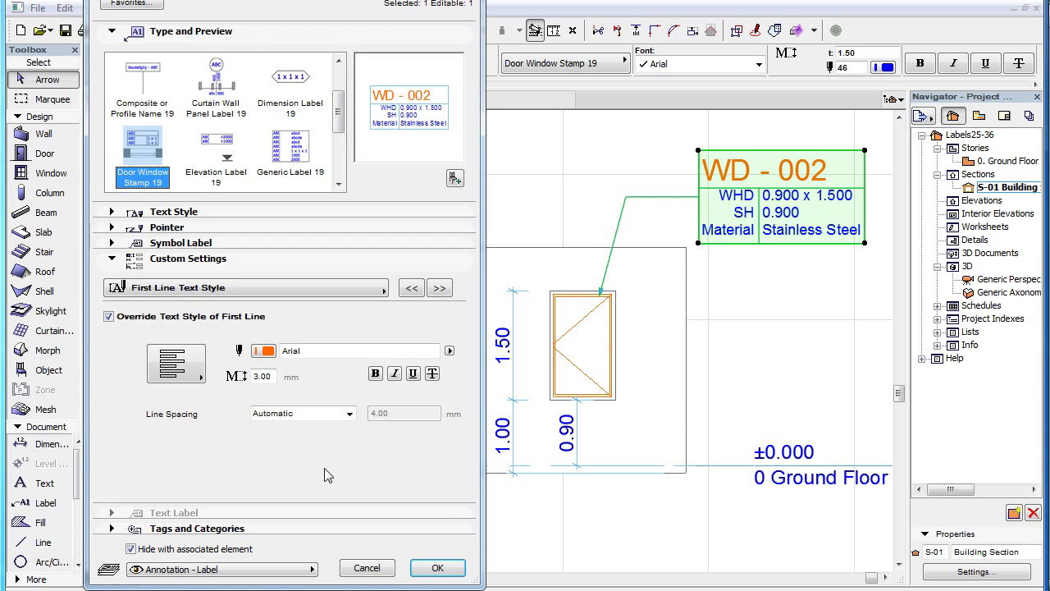
{"action": "left_click", "coordinate": [269, 259]}
{"action": "left_click", "coordinate": [287, 213]}
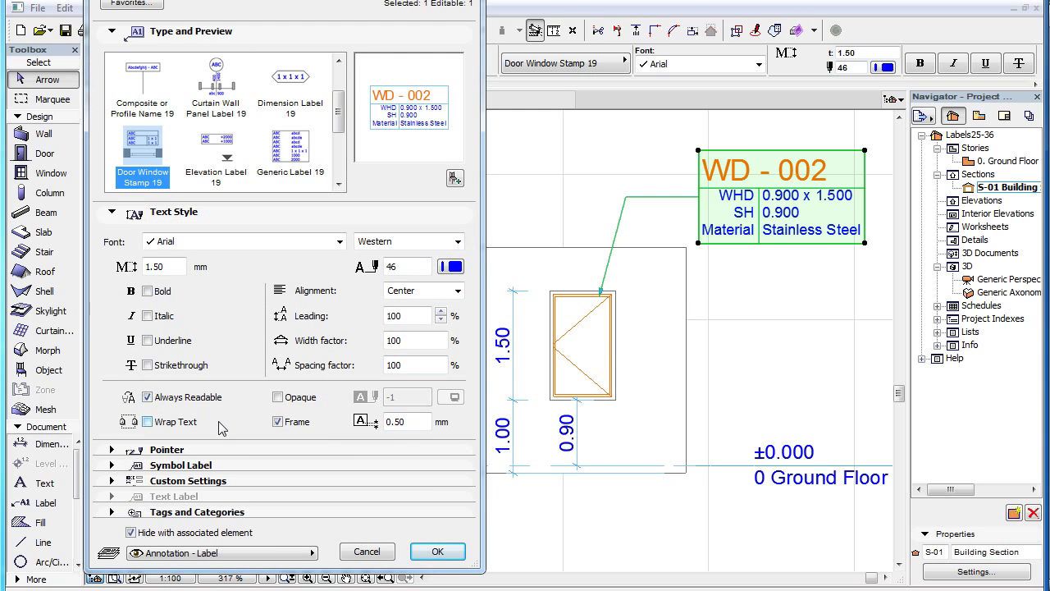
{"action": "left_click", "coordinate": [344, 214]}
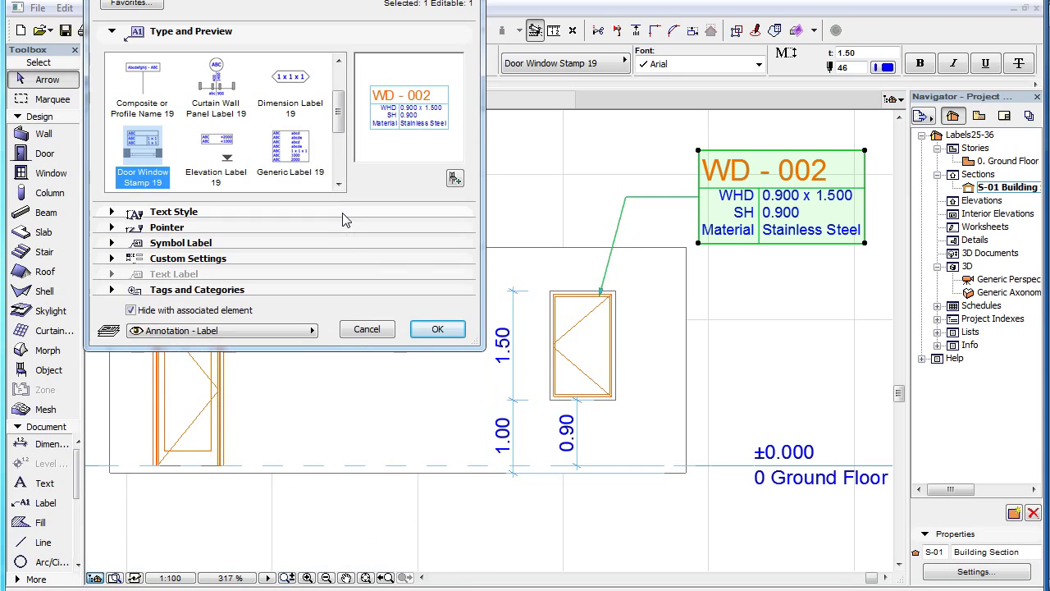
{"action": "left_click", "coordinate": [359, 260]}
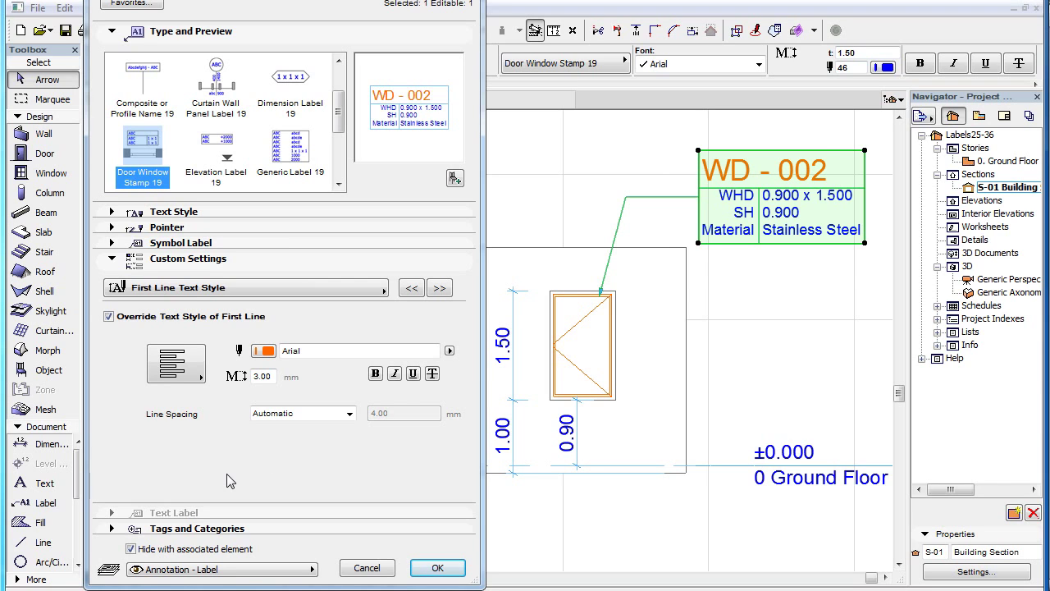
Try left alignment, then centre the WD - 002 first line and apply it.
{"action": "left_click", "coordinate": [200, 367]}
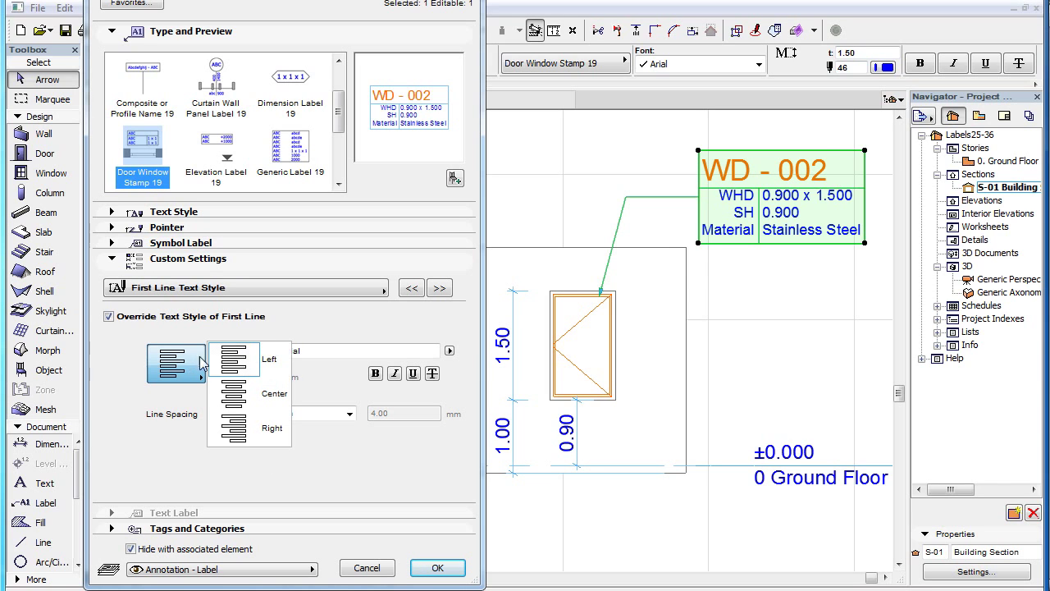
{"action": "left_click", "coordinate": [270, 359]}
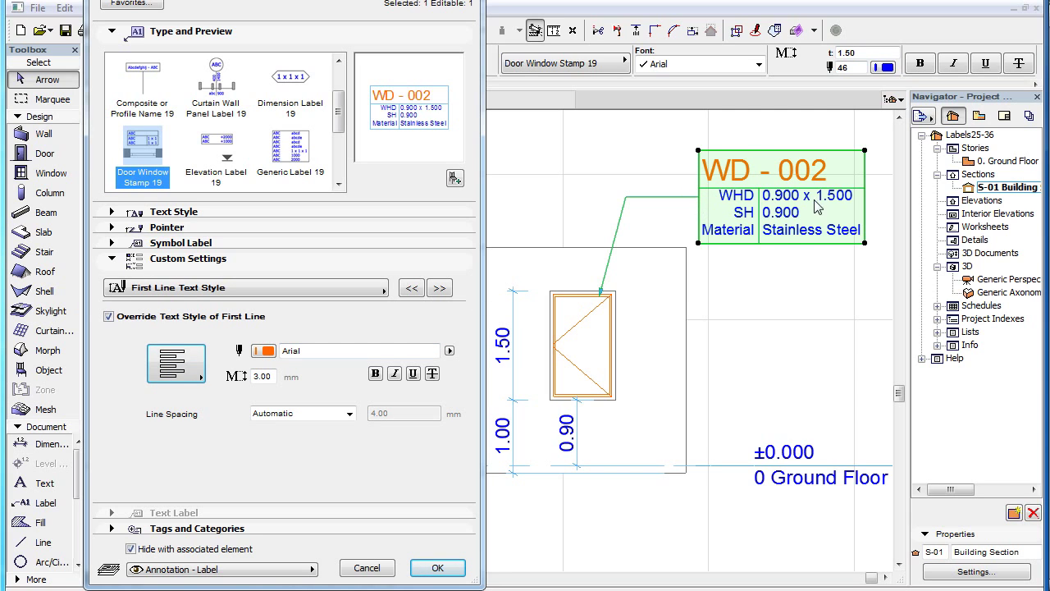
{"action": "left_click", "coordinate": [184, 374]}
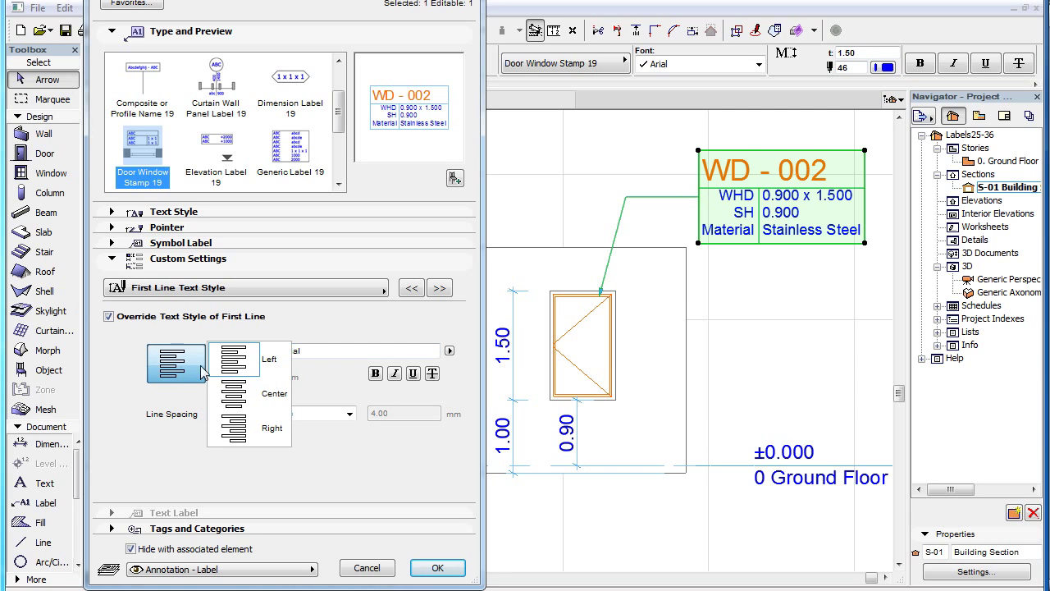
{"action": "left_click", "coordinate": [284, 404]}
{"action": "left_click", "coordinate": [437, 568]}
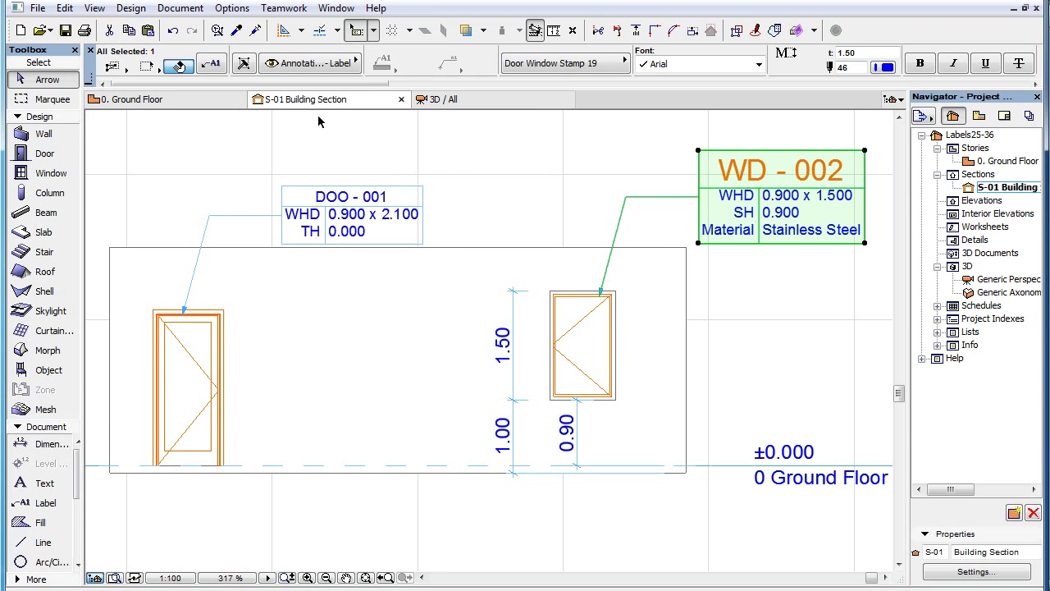
Right-align the WD - 002 first line and apply it to the label.
{"action": "left_click", "coordinate": [211, 64]}
{"action": "left_click", "coordinate": [174, 366]}
{"action": "left_click", "coordinate": [246, 427]}
{"action": "left_click", "coordinate": [437, 568]}
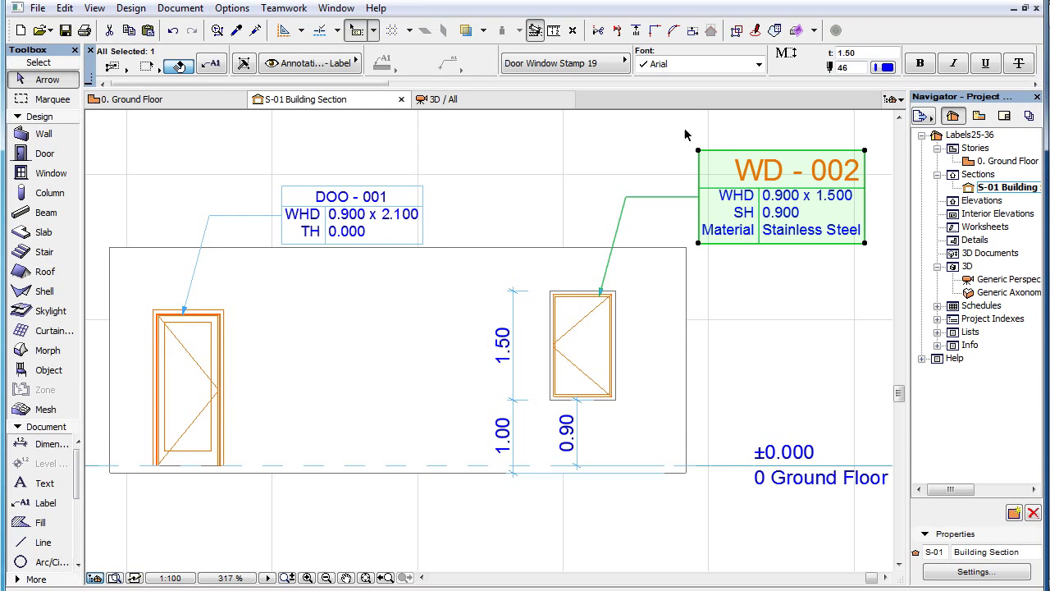
{"action": "left_click", "coordinate": [212, 64]}
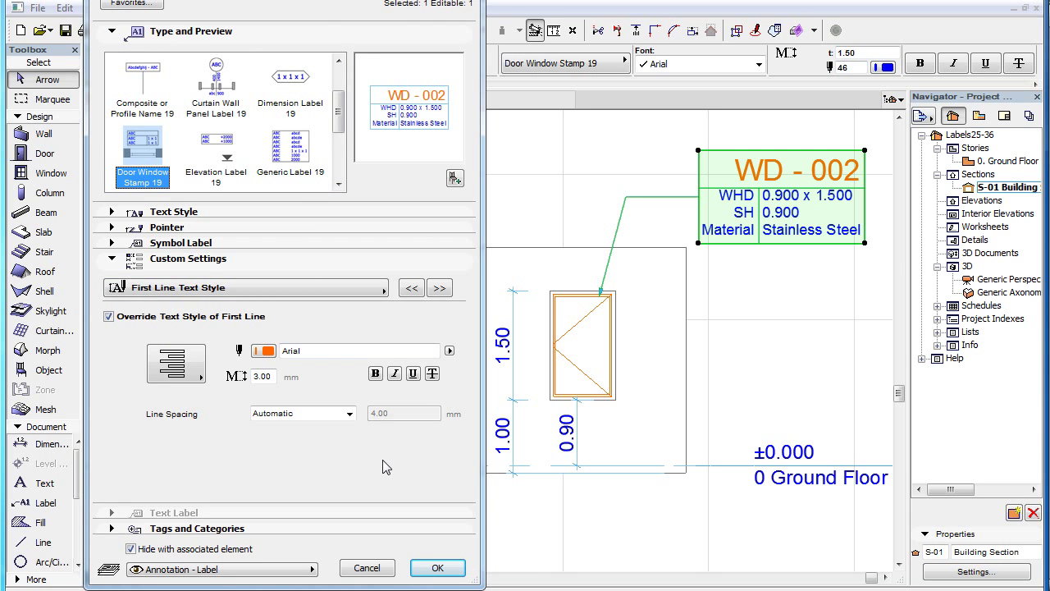
Give the first line a bright red pen and the Verdana Western font.
{"action": "left_click", "coordinate": [264, 350]}
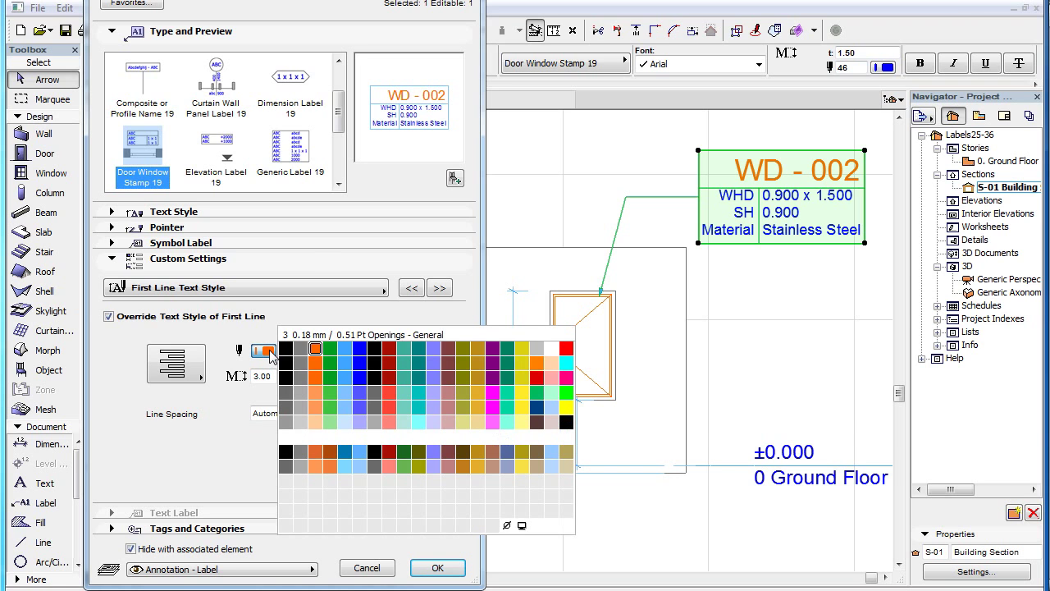
{"action": "left_click", "coordinate": [566, 348]}
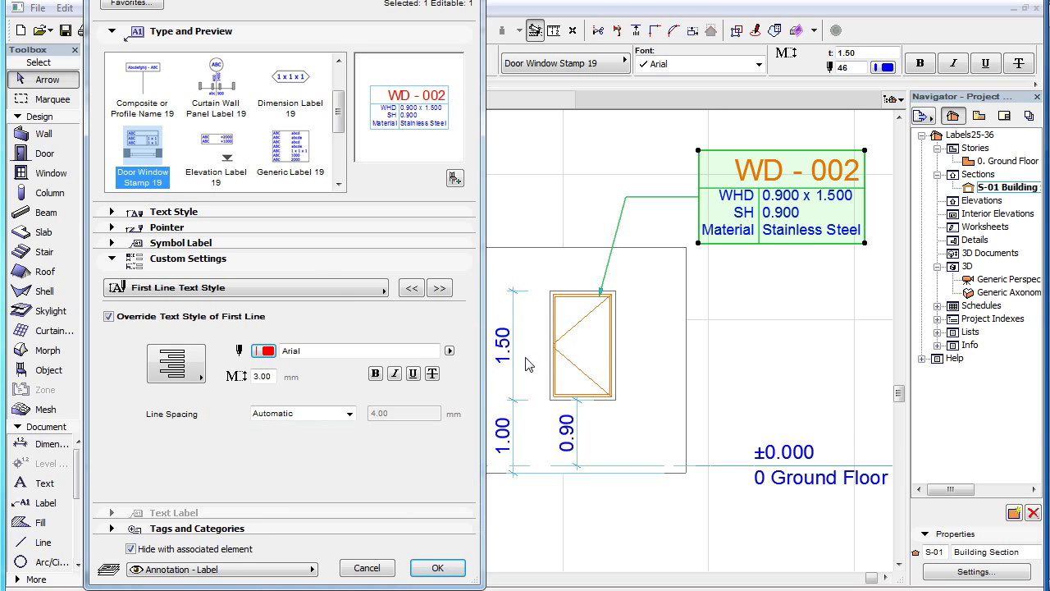
{"action": "left_click", "coordinate": [450, 351]}
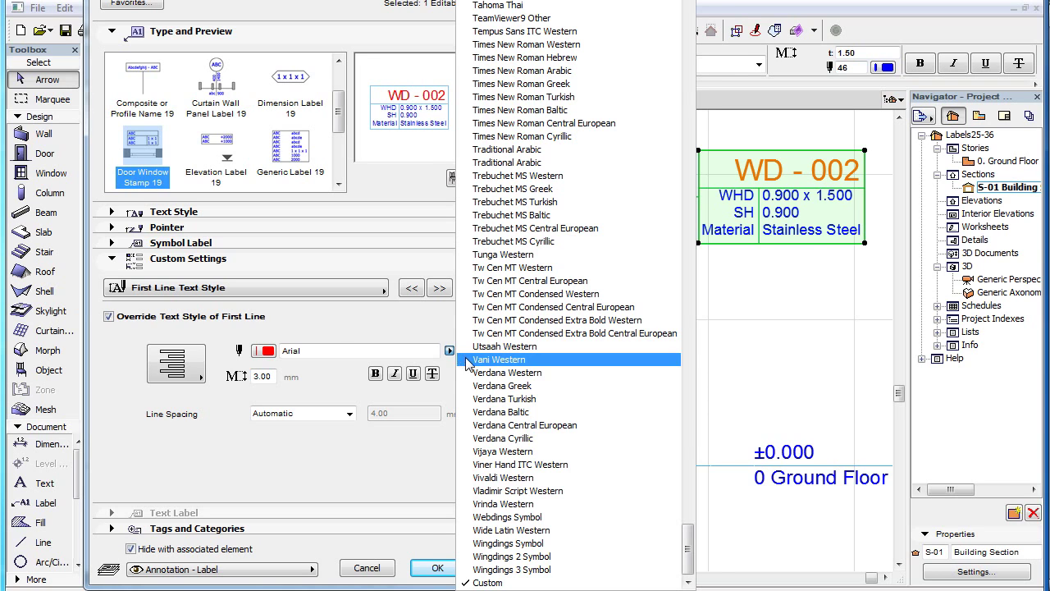
{"action": "left_click", "coordinate": [503, 372]}
{"action": "left_click", "coordinate": [440, 569]}
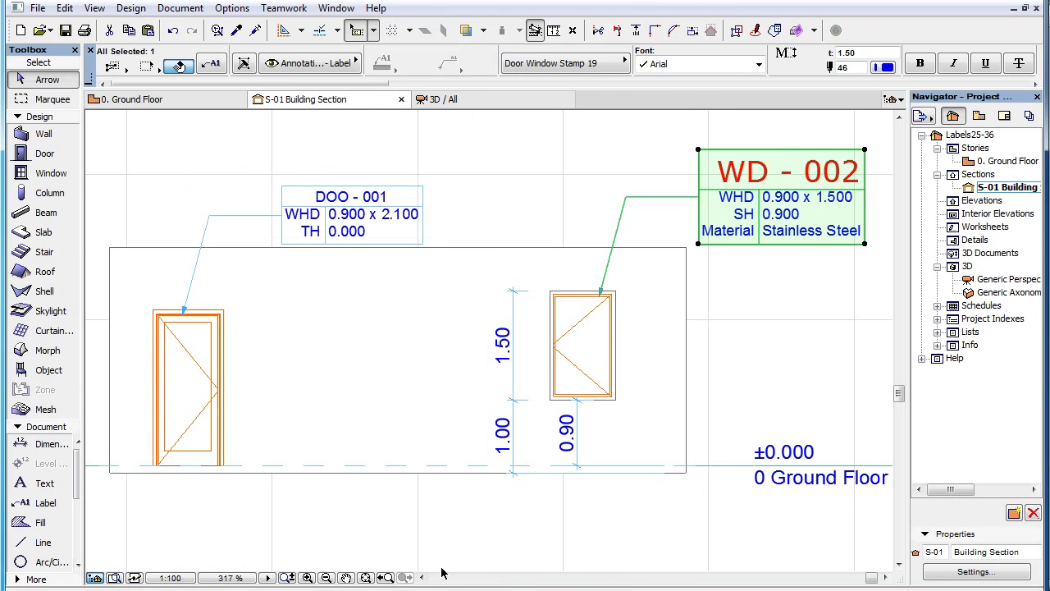
Set the first-line text height to 2.50 mm.
{"action": "left_click", "coordinate": [212, 64]}
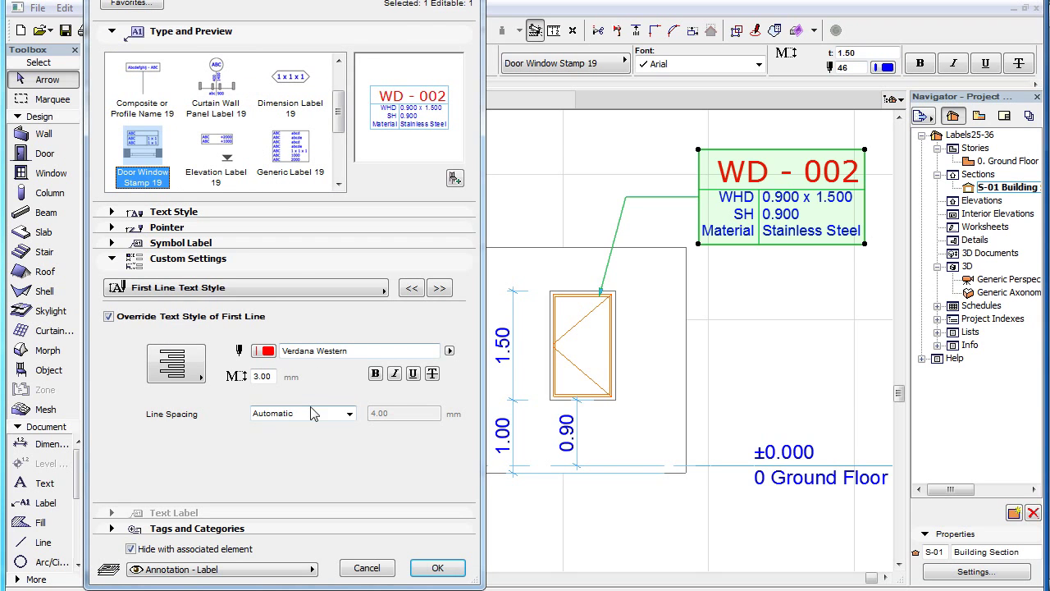
{"action": "double_click", "coordinate": [277, 373]}
{"action": "type", "text": "2.5"}
{"action": "left_click", "coordinate": [437, 568]}
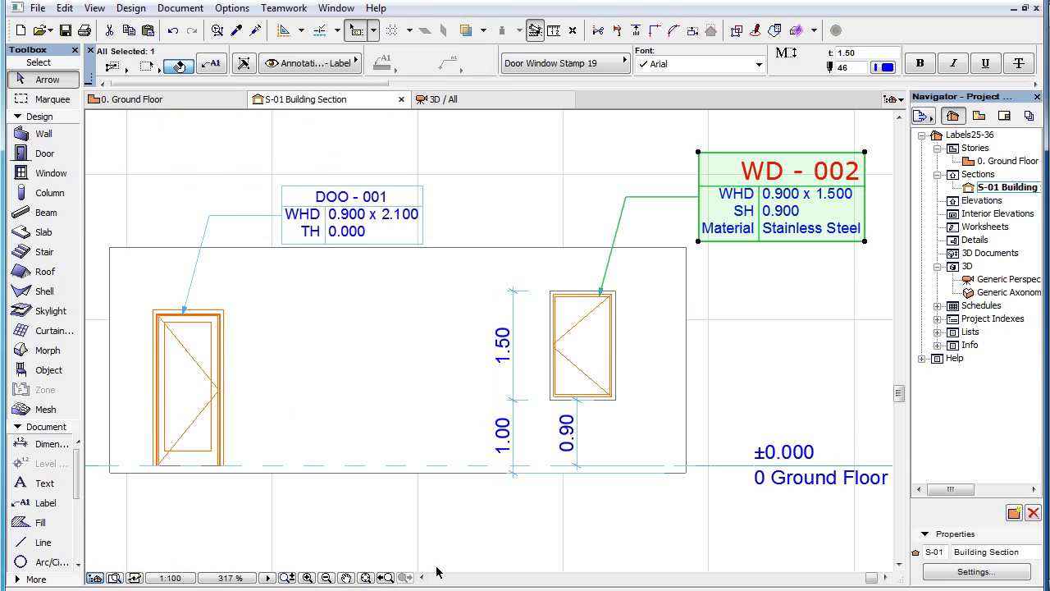
Make the first line bold and underlined with centre alignment.
{"action": "left_click", "coordinate": [212, 63]}
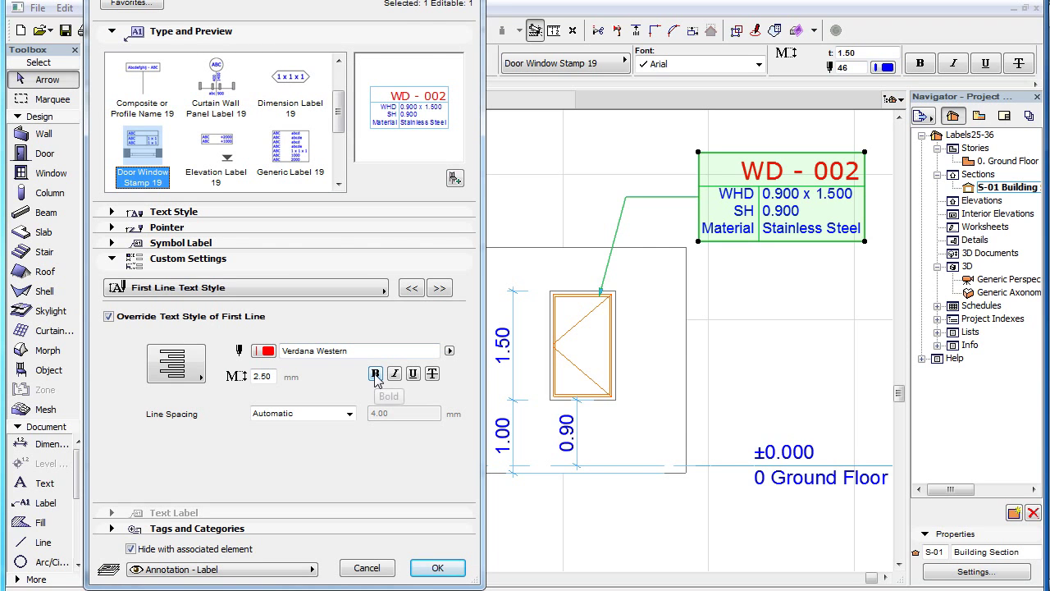
{"action": "left_click", "coordinate": [375, 376]}
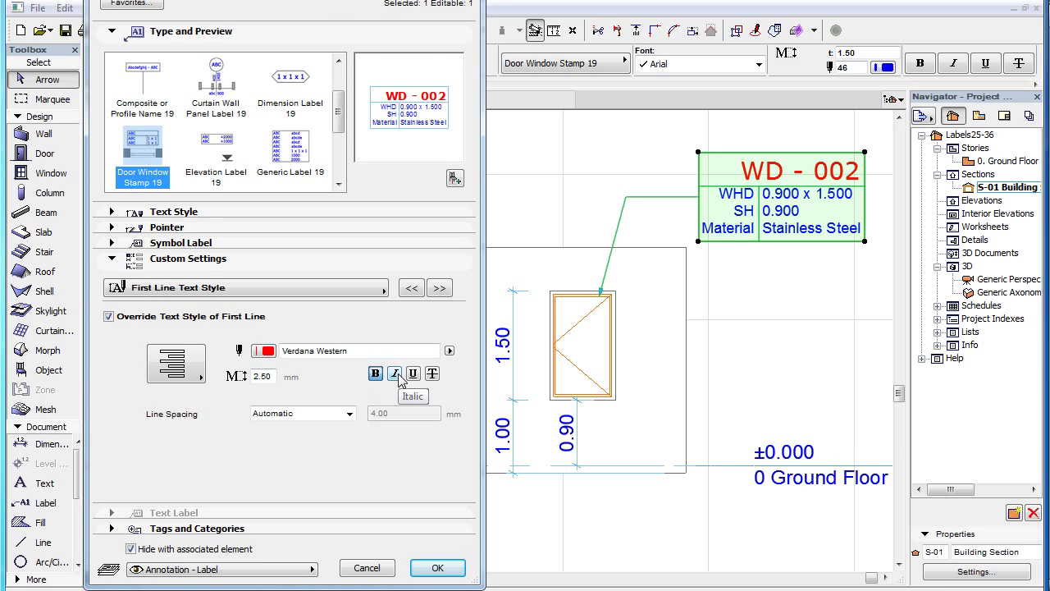
{"action": "left_click", "coordinate": [413, 374]}
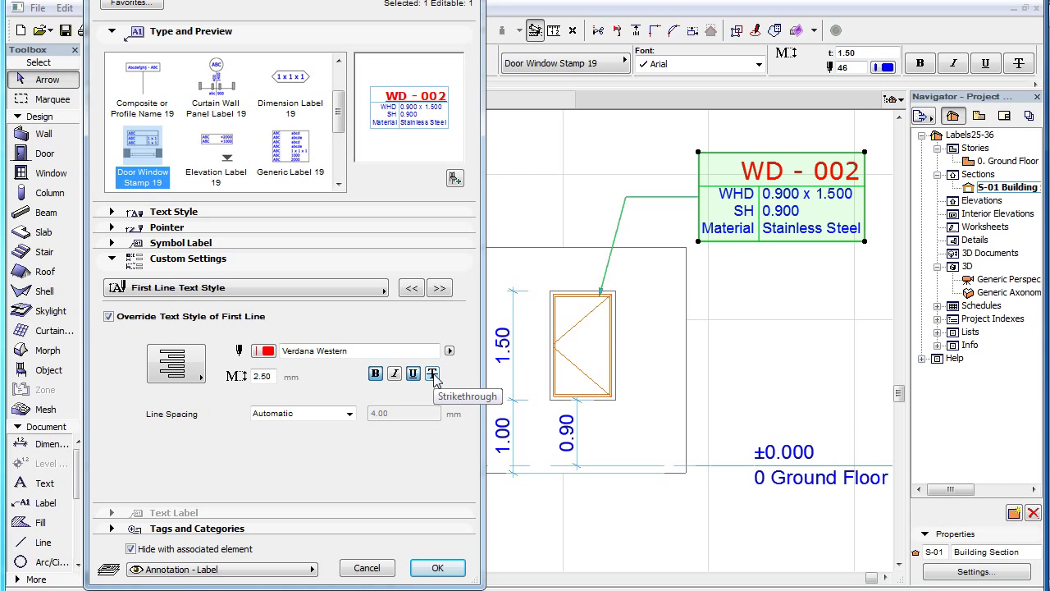
{"action": "left_click", "coordinate": [186, 382]}
{"action": "left_click", "coordinate": [246, 393]}
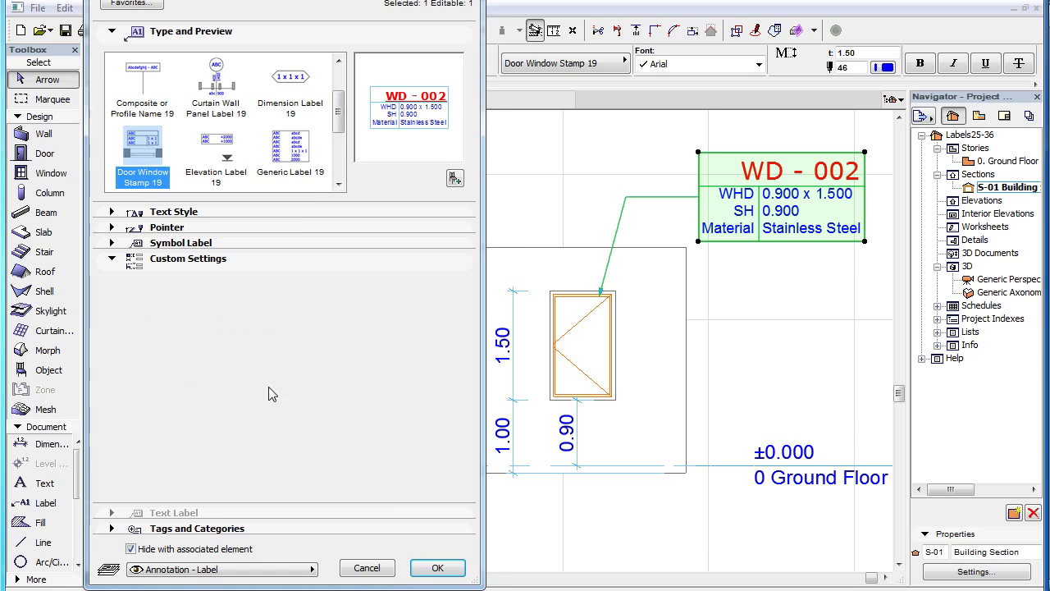
{"action": "left_click", "coordinate": [438, 566]}
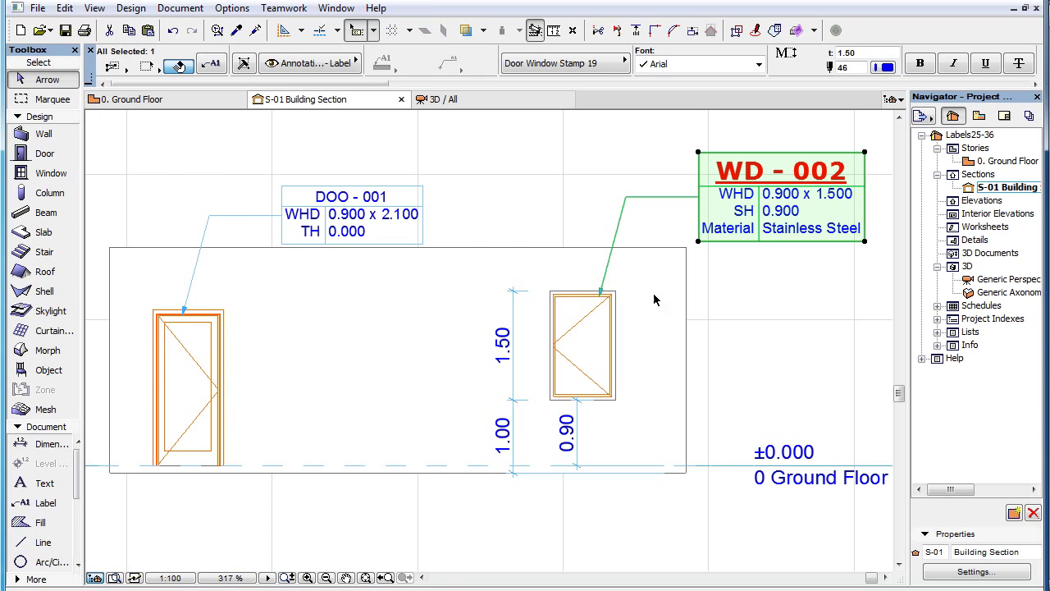
Change the first line's Line Spacing to Custom 3.00 mm and apply it.
{"action": "left_click", "coordinate": [212, 65]}
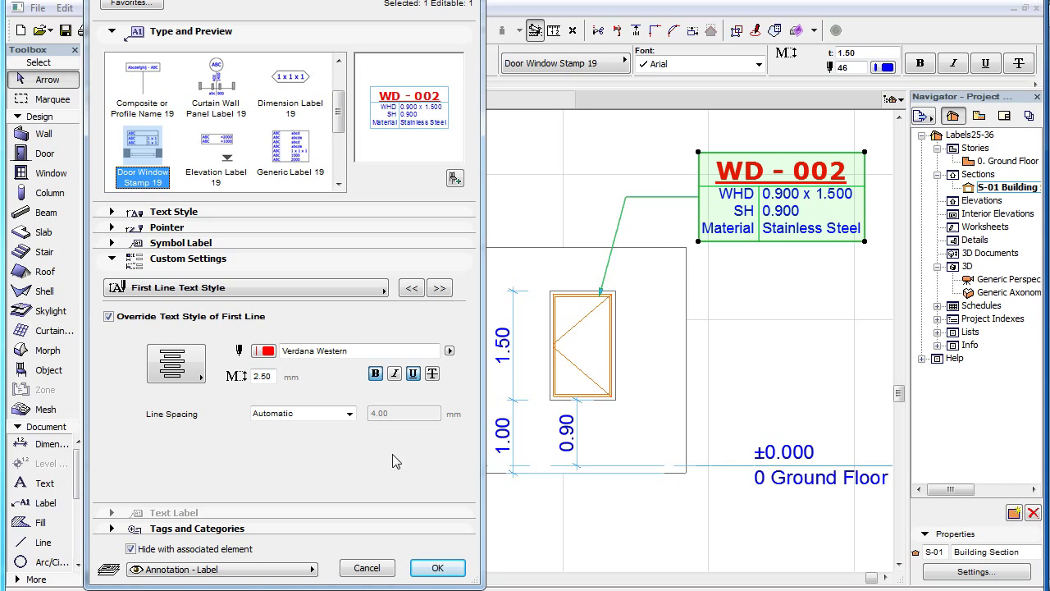
{"action": "left_click", "coordinate": [350, 414]}
{"action": "left_click", "coordinate": [347, 438]}
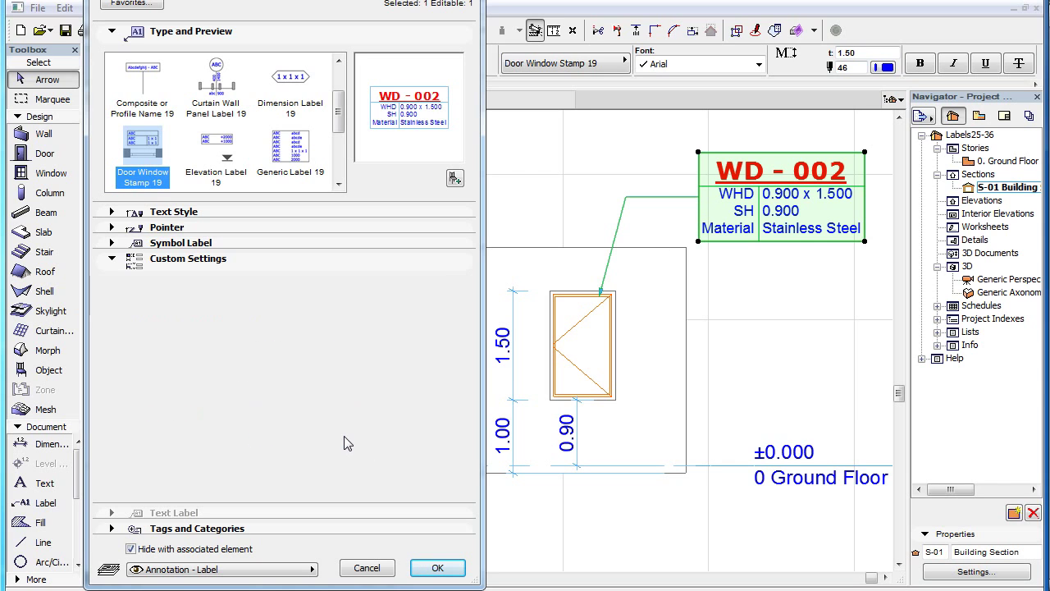
{"action": "left_click", "coordinate": [414, 413]}
{"action": "double_click", "coordinate": [414, 413]}
{"action": "type", "text": "3"}
{"action": "key", "text": "Tab"}
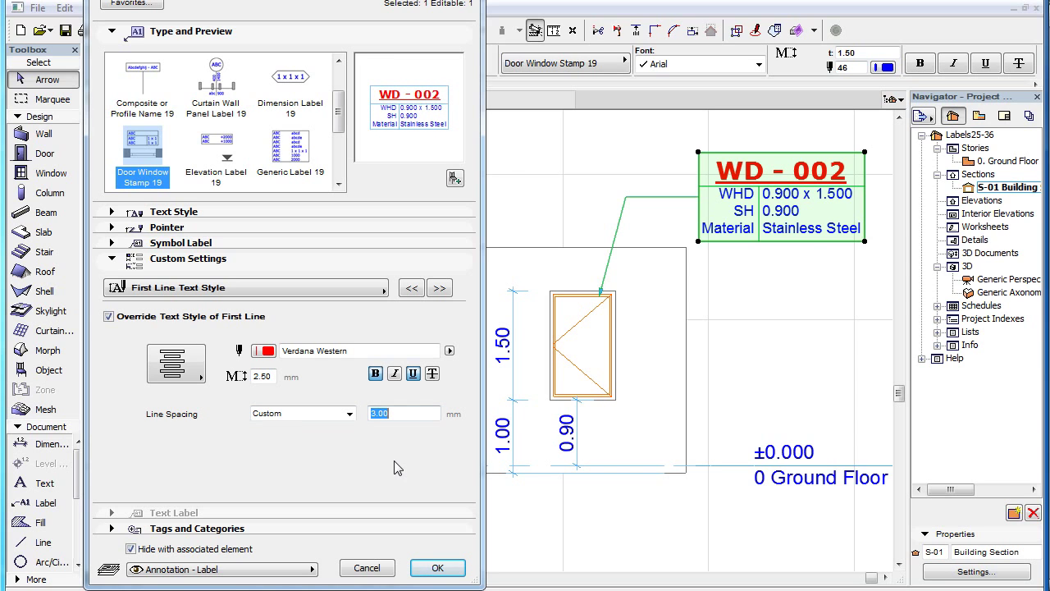
{"action": "left_click", "coordinate": [449, 568]}
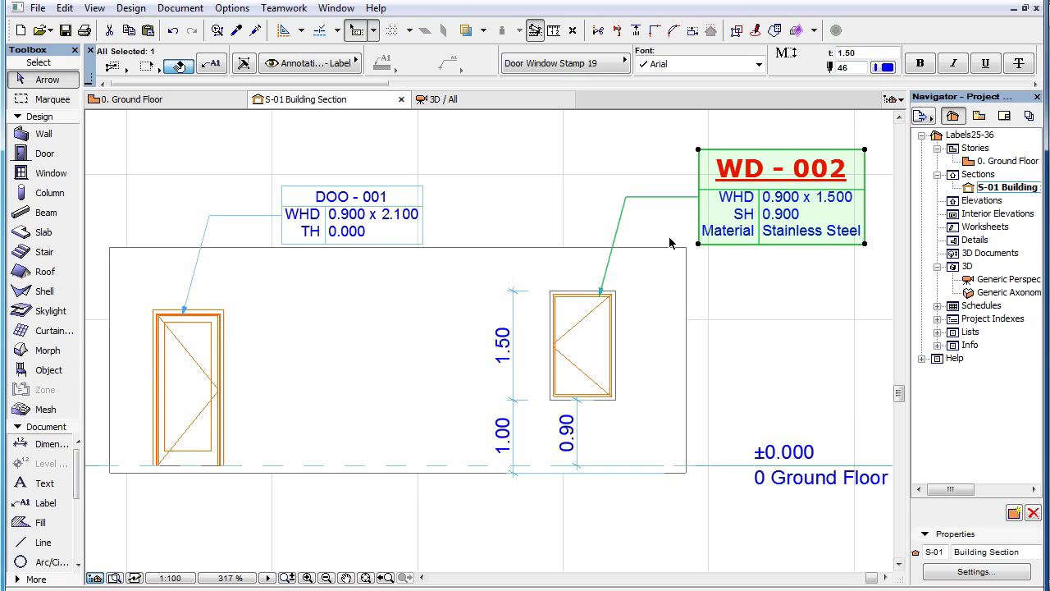
{"action": "left_click", "coordinate": [210, 64]}
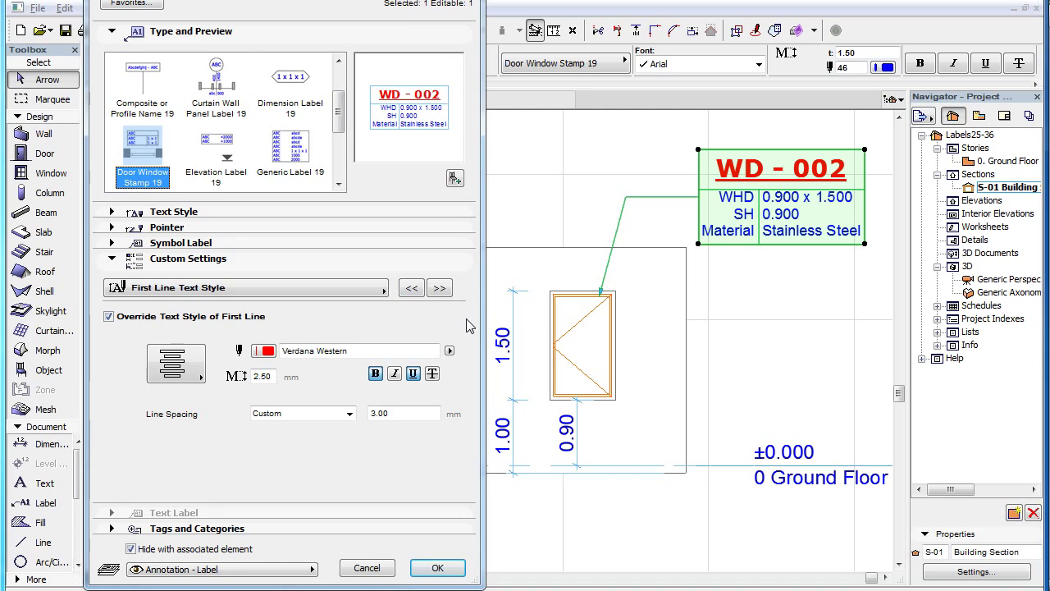
Switch the Custom Settings page from First Line Text Style to Information.
{"action": "left_click", "coordinate": [375, 293]}
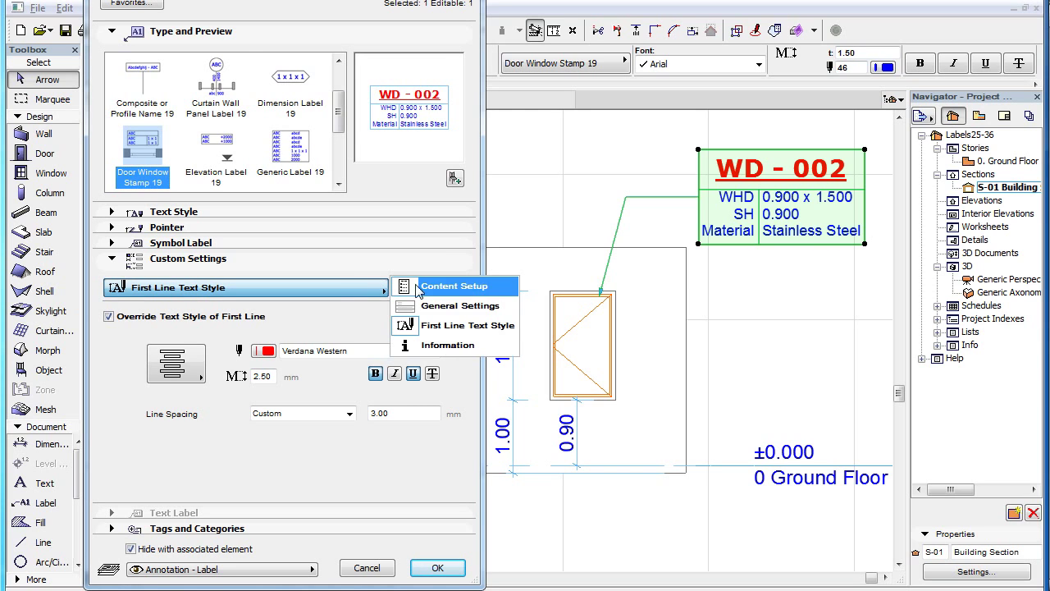
{"action": "left_click", "coordinate": [504, 354]}
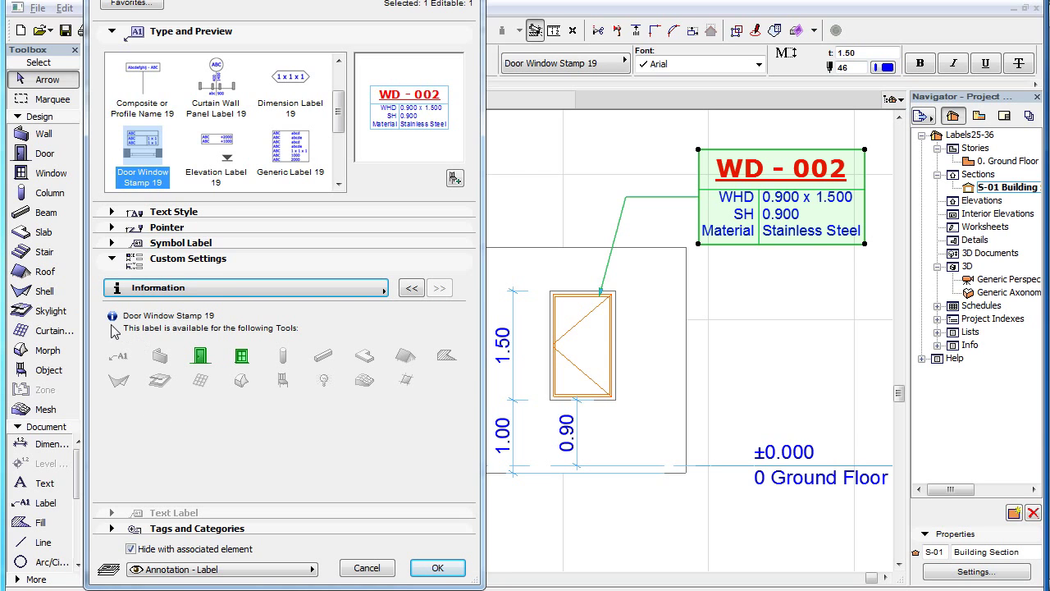